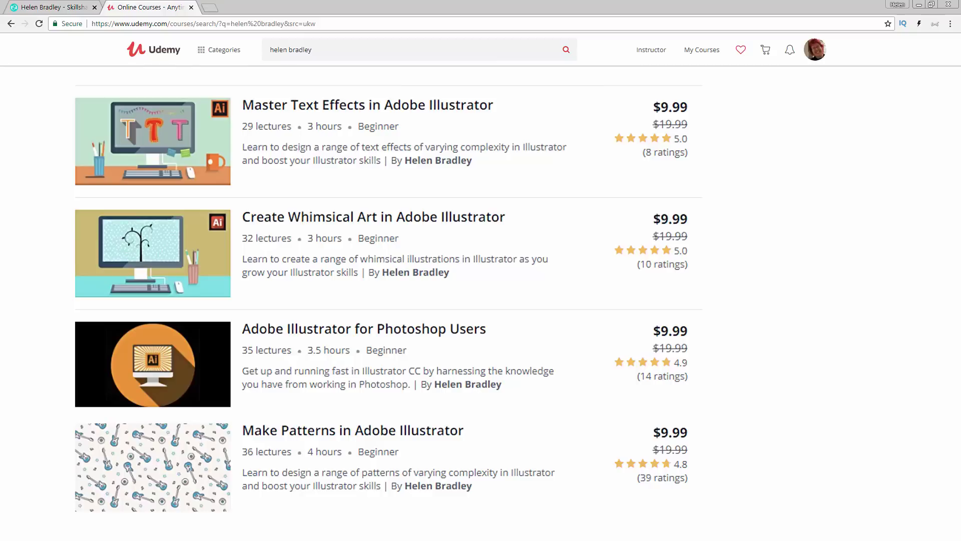
Close the Udemy course tab with Ctrl+W, leaving the Skillshare teacher profile
{"action": "key", "text": "ctrl+w"}
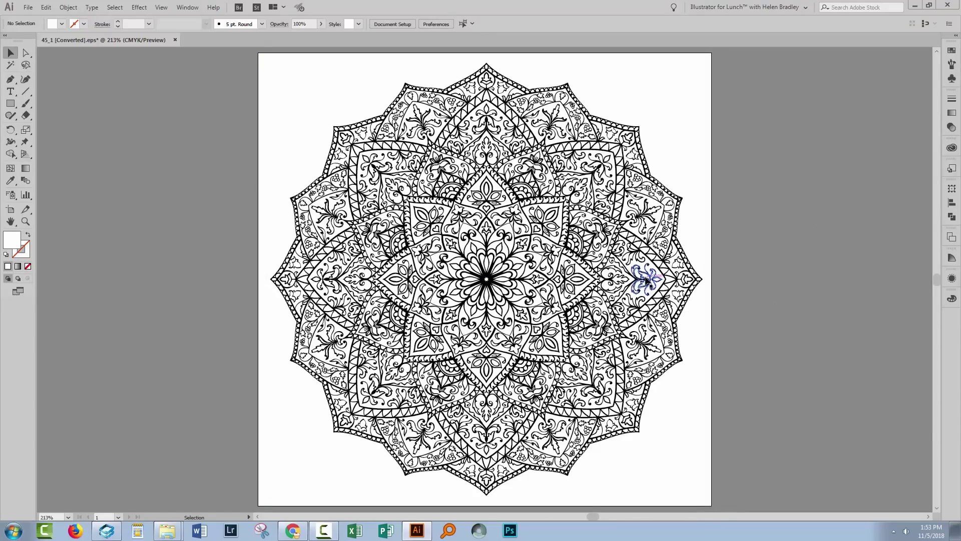
Select and deselect the mandala, then open the Layers panel from the Window menu
{"action": "left_click", "coordinate": [646, 281]}
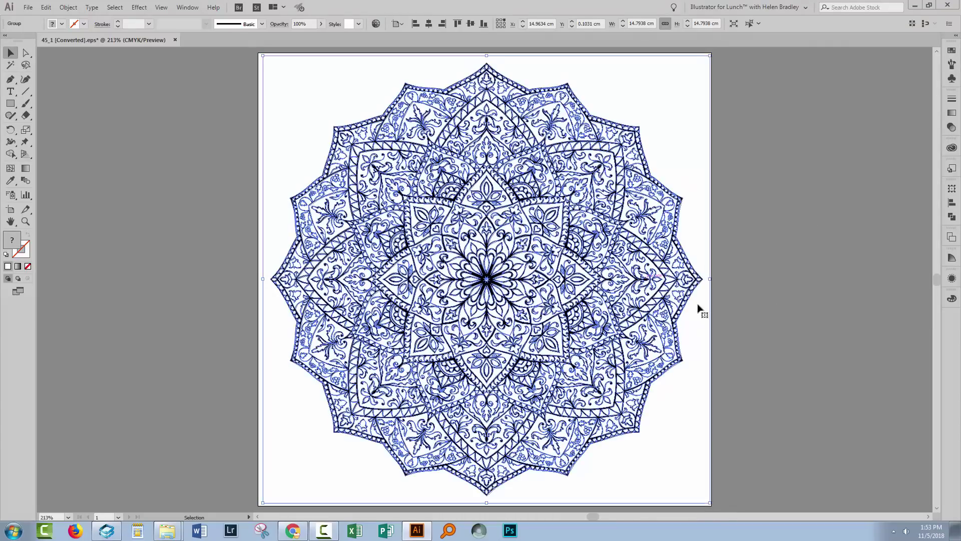
{"action": "left_click", "coordinate": [771, 293]}
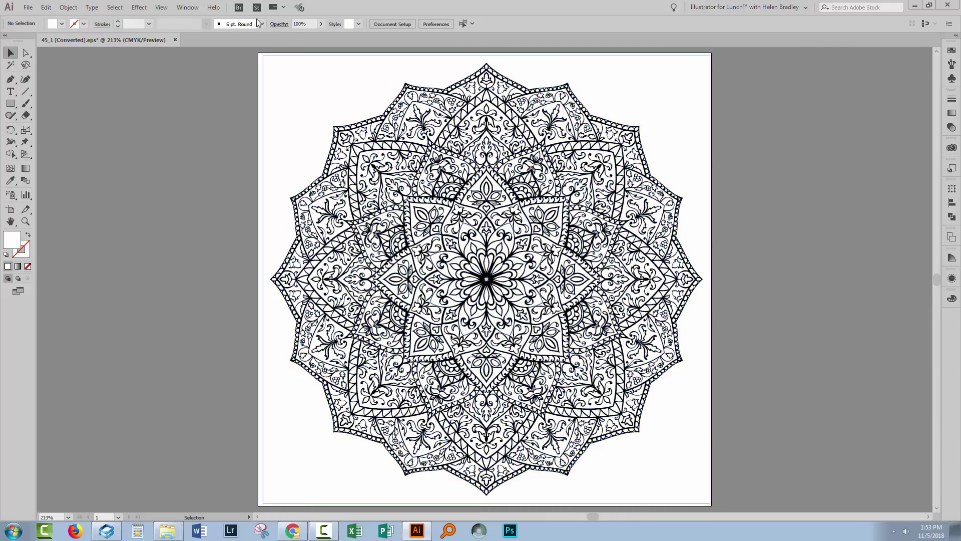
{"action": "left_click", "coordinate": [188, 7]}
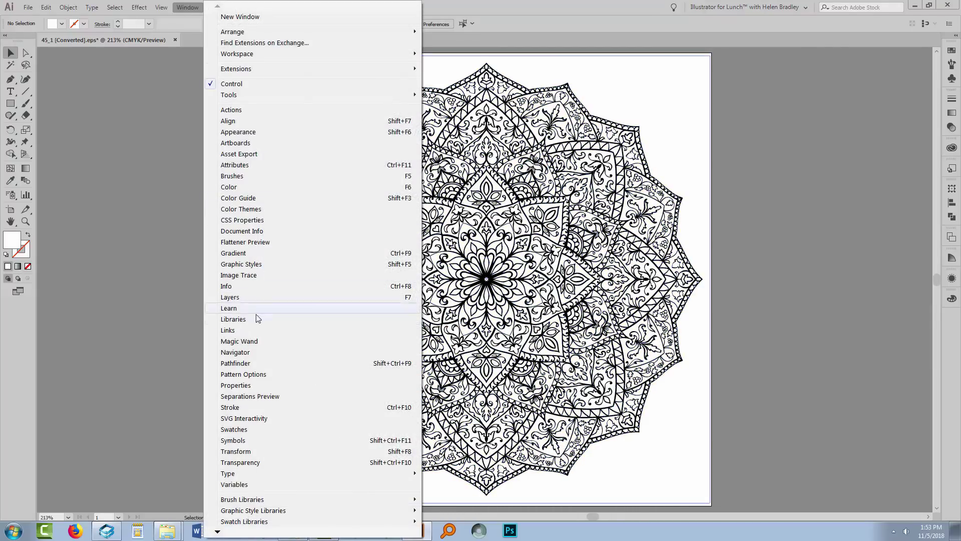
{"action": "left_click", "coordinate": [235, 298]}
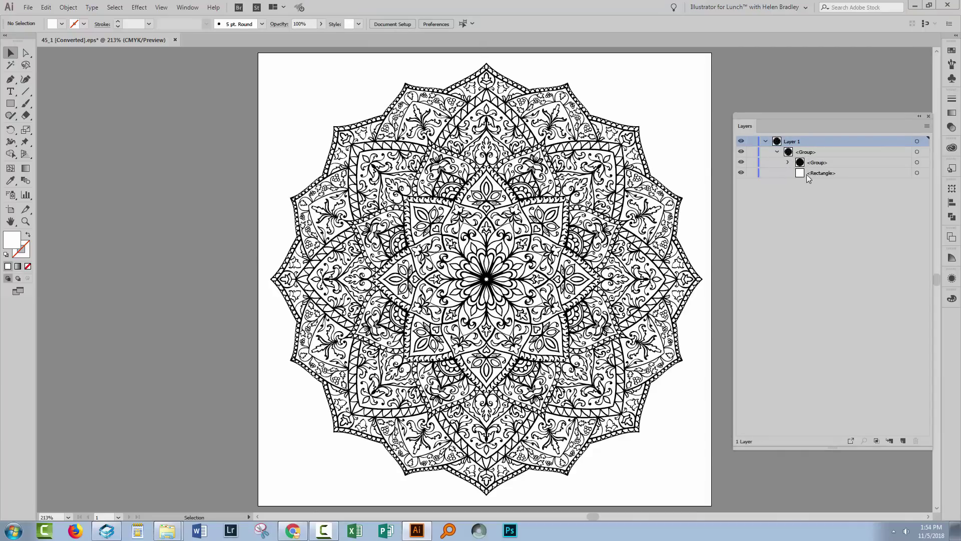
Duplicate the mandala <Group> in the Layers panel as a backup copy
{"action": "left_click", "coordinate": [837, 174]}
{"action": "left_click", "coordinate": [917, 173]}
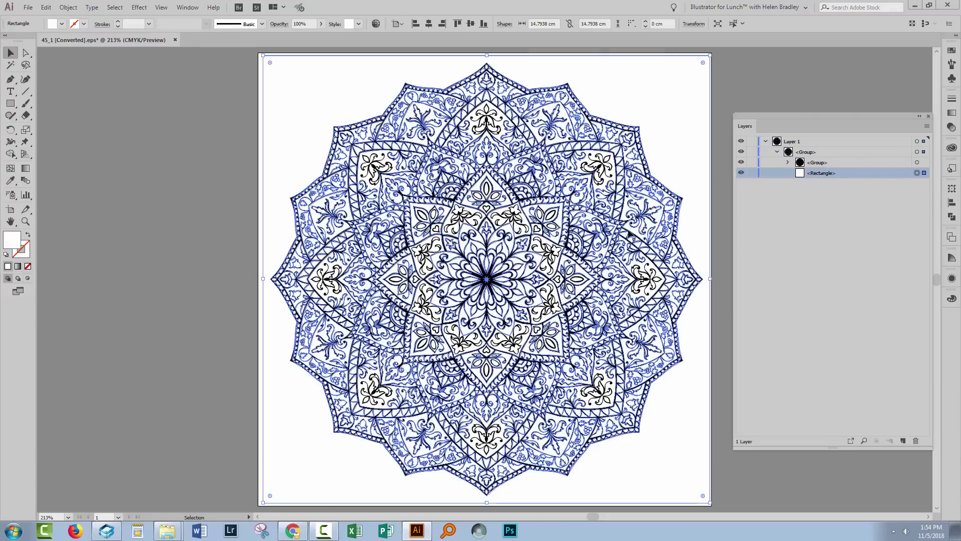
{"action": "left_click", "coordinate": [777, 152]}
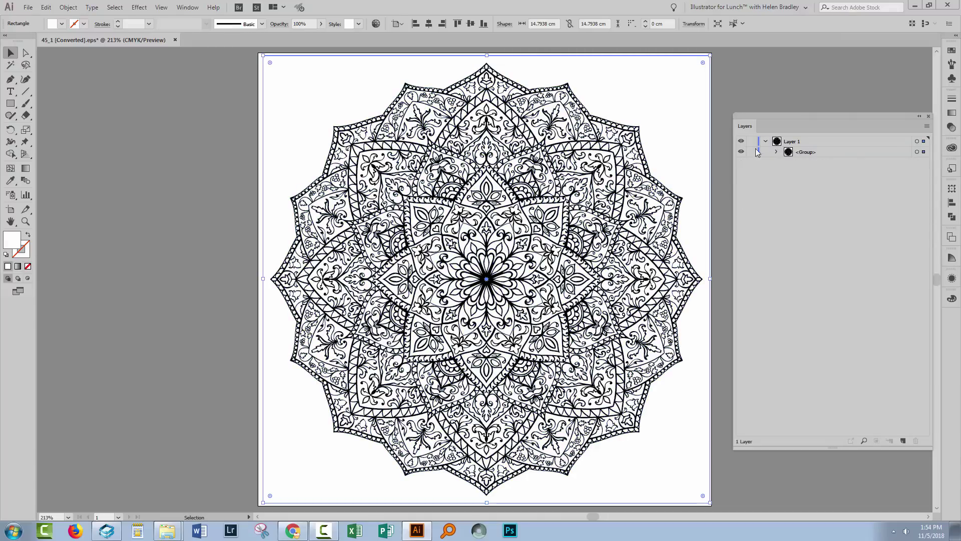
{"action": "left_click", "coordinate": [831, 151]}
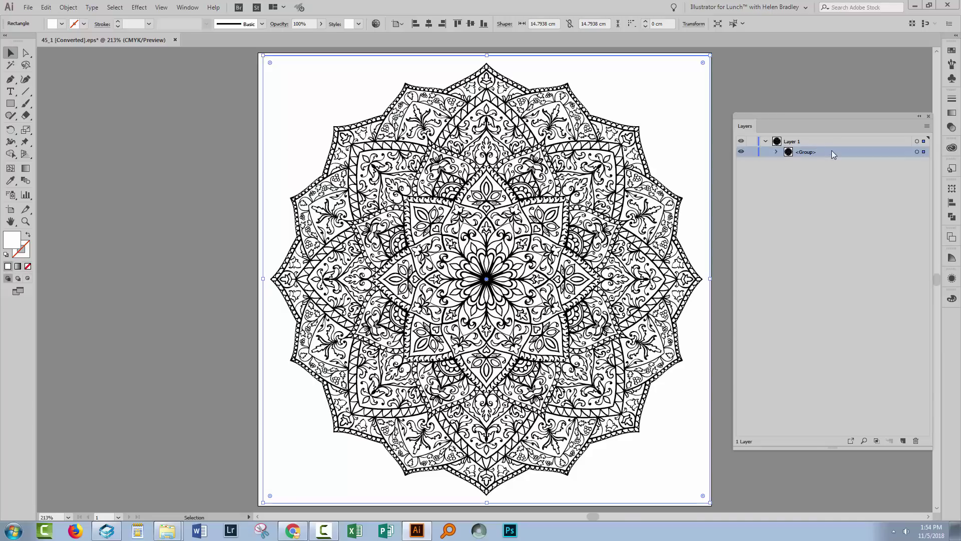
{"action": "left_click_drag", "start_coordinate": [899, 439], "coordinate": [903, 440]}
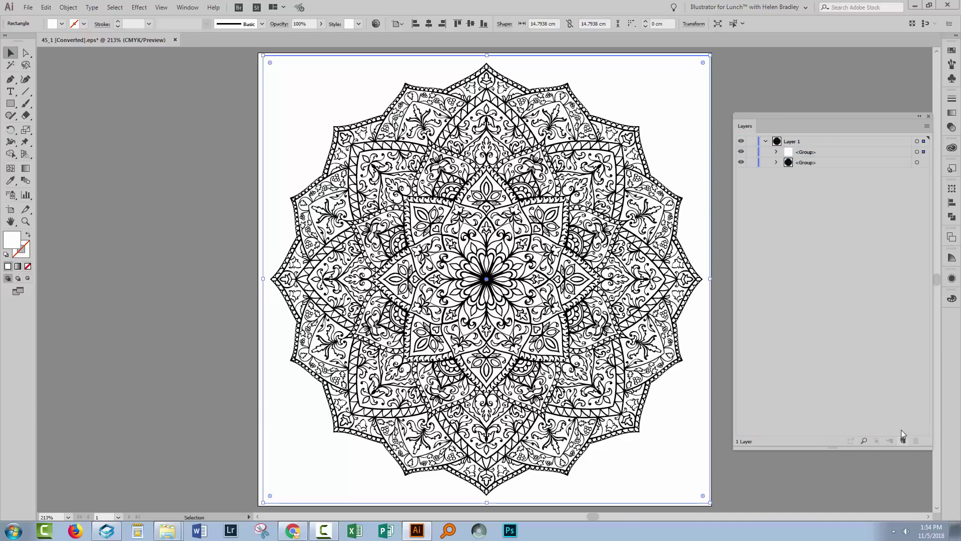
Lock and hide the backup copy, then reselect the working group's <Rectangle>
{"action": "left_click", "coordinate": [751, 162]}
{"action": "left_click", "coordinate": [741, 163]}
{"action": "left_click", "coordinate": [776, 152]}
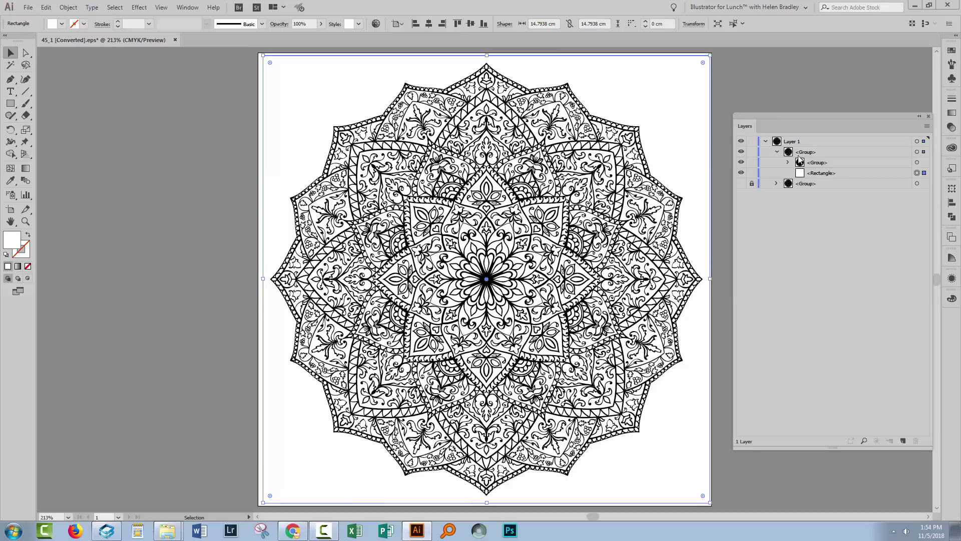
{"action": "left_click", "coordinate": [803, 175]}
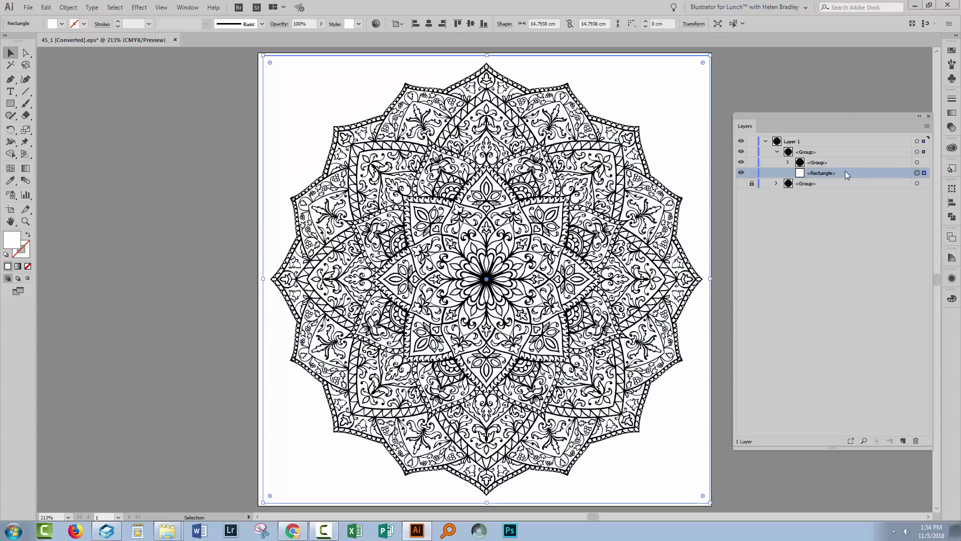
Delete the white background rectangle and target the inner mandala group
{"action": "left_click", "coordinate": [916, 440]}
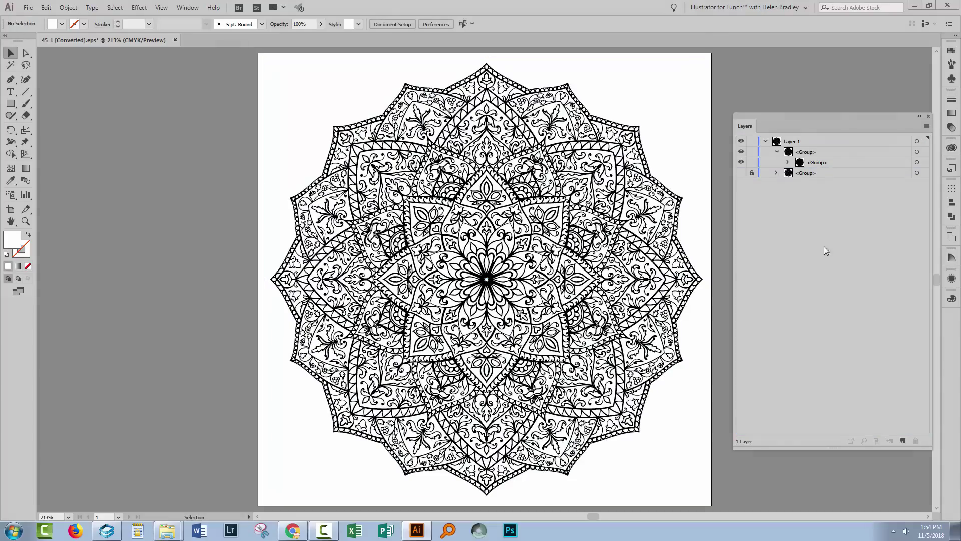
{"action": "left_click", "coordinate": [788, 162]}
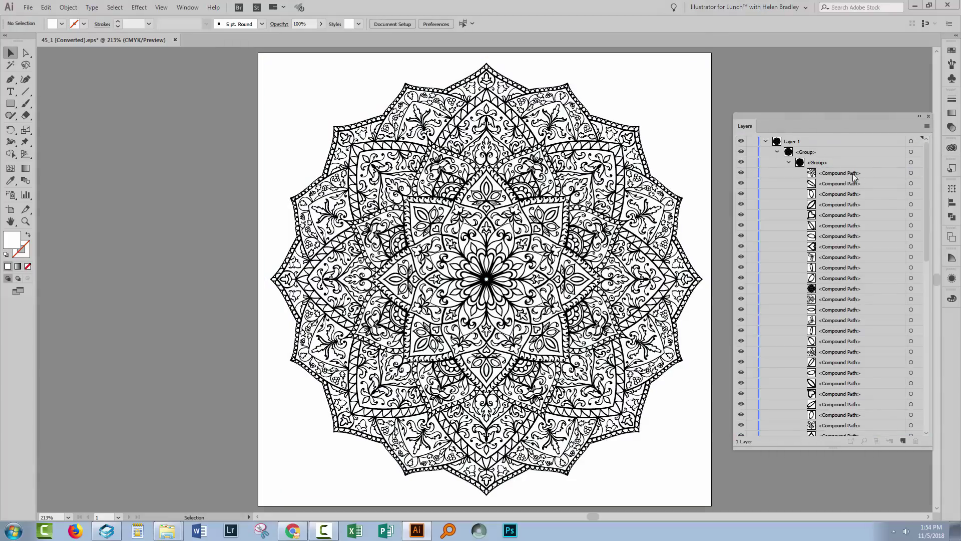
{"action": "left_click", "coordinate": [911, 163]}
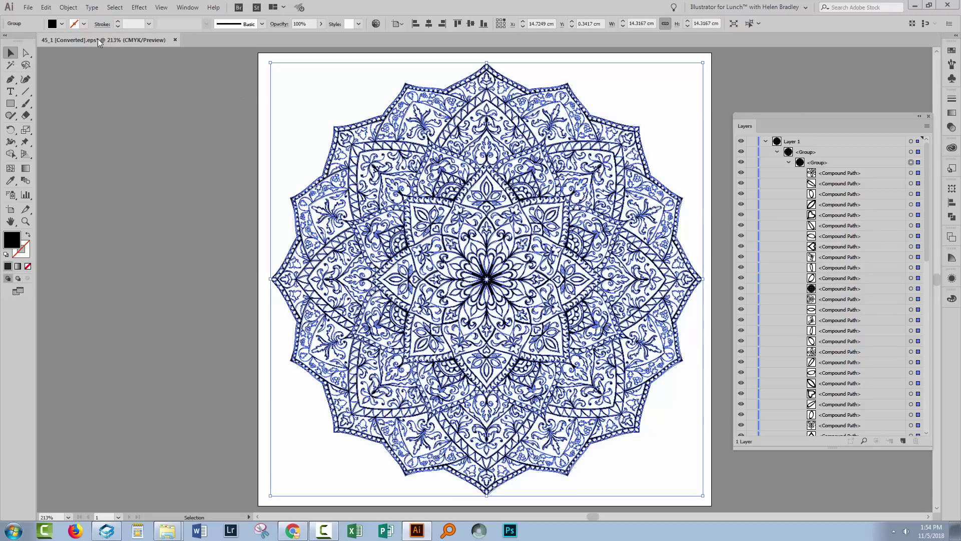
Release the mandala's compound paths into separate paths with Object > Compound Path > Release
{"action": "left_click", "coordinate": [68, 8]}
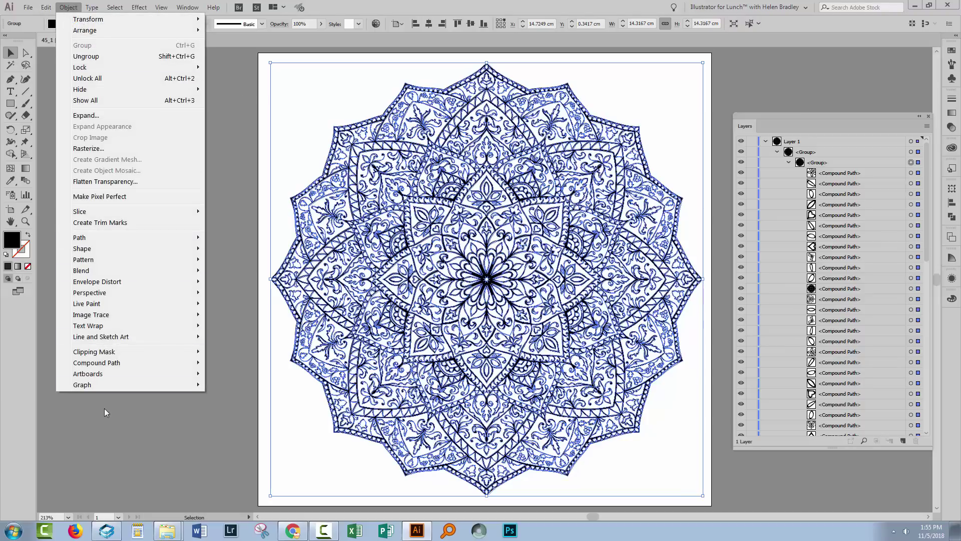
{"action": "mouse_move", "coordinate": [140, 364]}
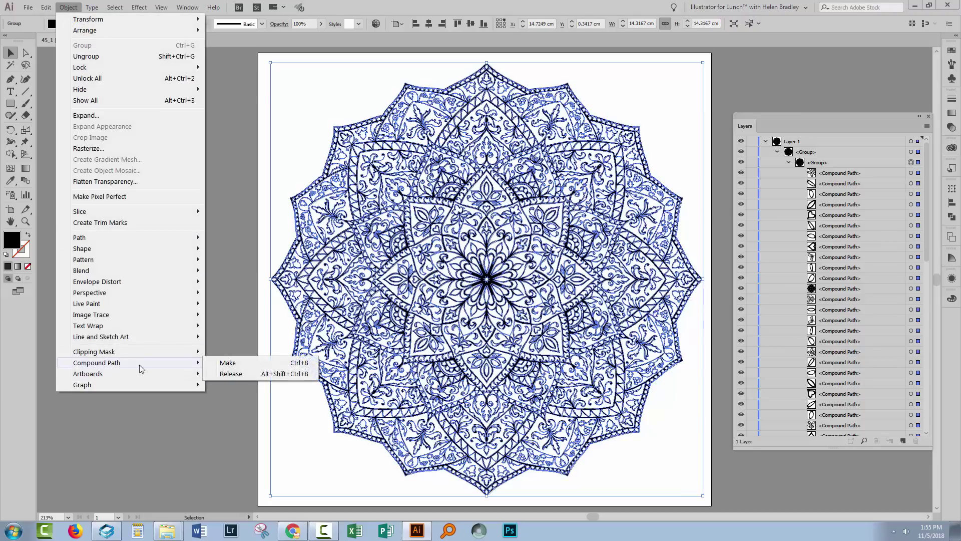
{"action": "left_click", "coordinate": [229, 376]}
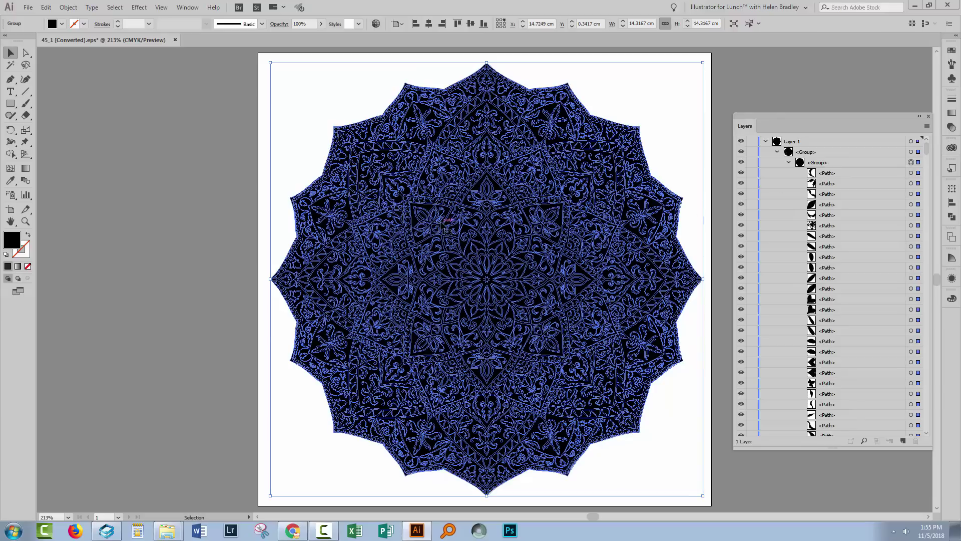
Unite all mandala pieces with Pathfinder and select the resulting single <Path>
{"action": "left_click", "coordinate": [950, 218]}
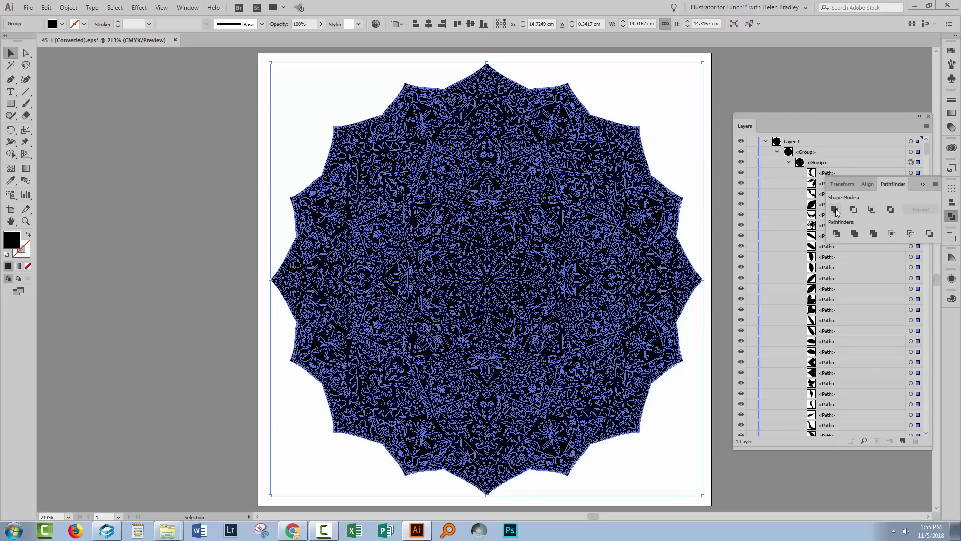
{"action": "left_click", "coordinate": [834, 210]}
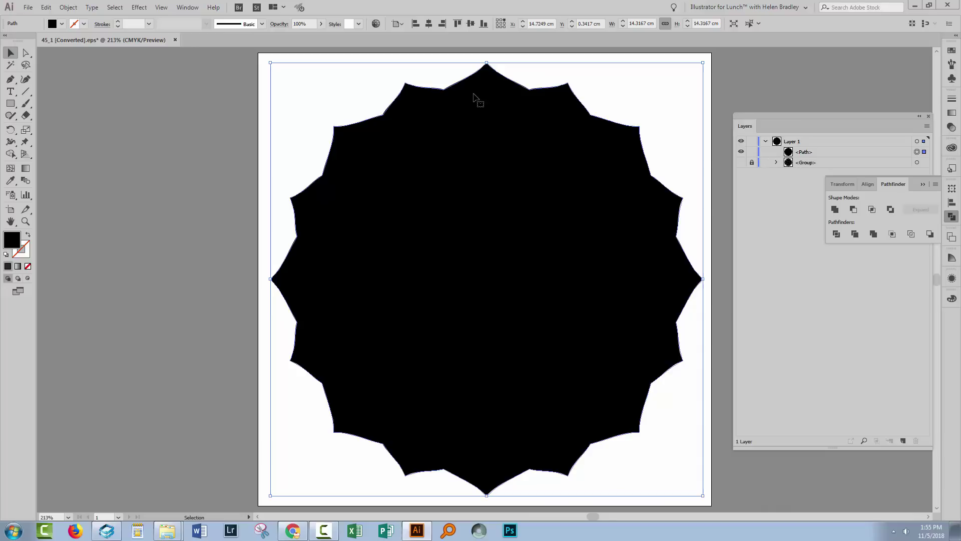
{"action": "left_click", "coordinate": [806, 152]}
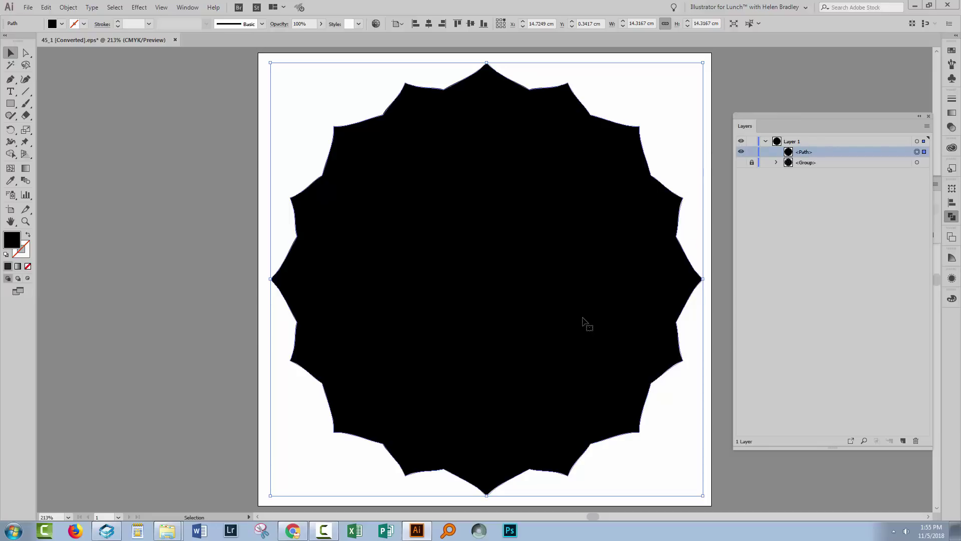
In the Appearance panel, set the merged path's 1 px stroke to a red swatch
{"action": "left_click", "coordinate": [951, 281]}
{"action": "left_click", "coordinate": [866, 306]}
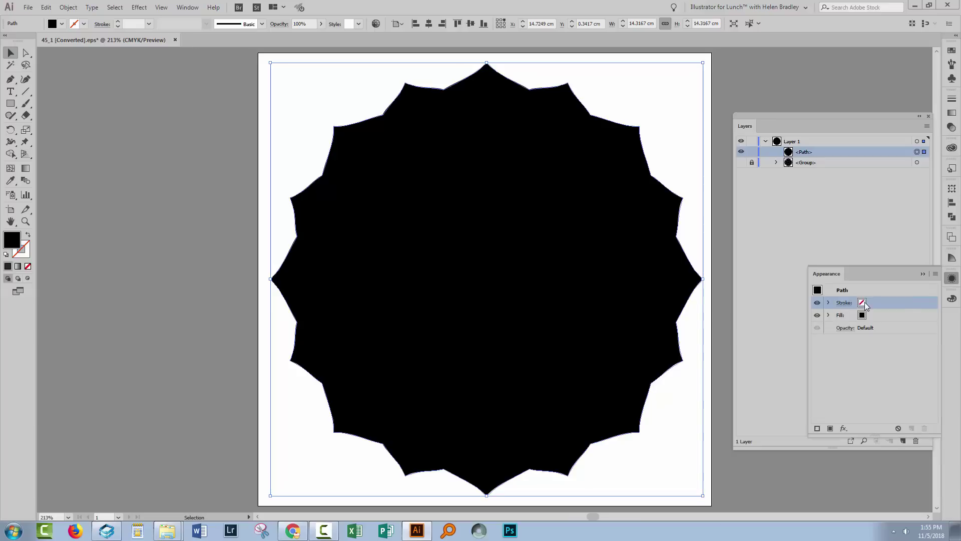
{"action": "left_click", "coordinate": [871, 303]}
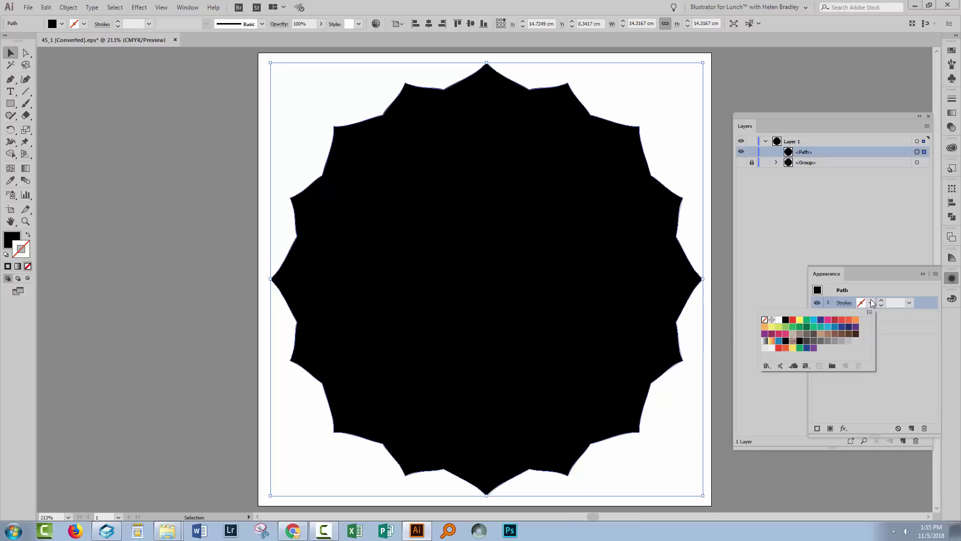
{"action": "left_click", "coordinate": [793, 320]}
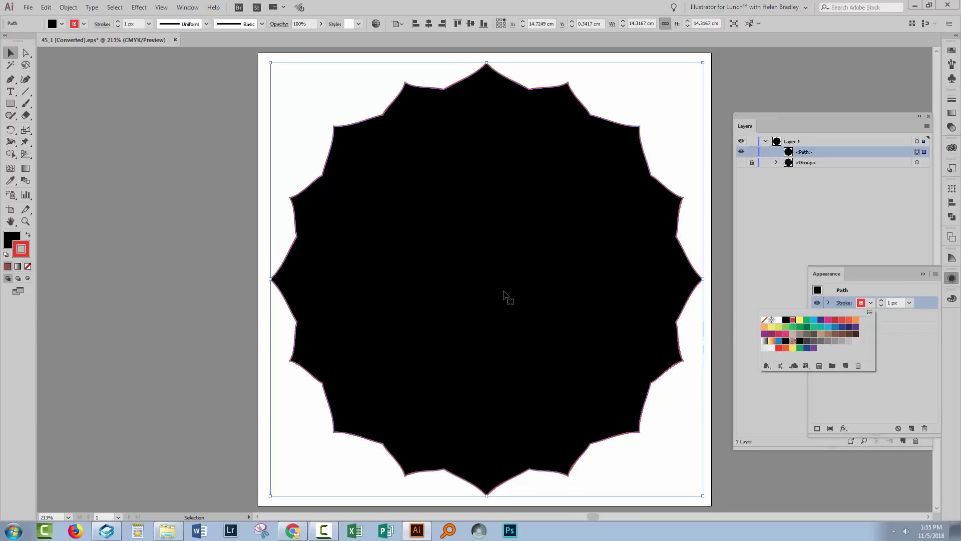
{"action": "left_click", "coordinate": [924, 302]}
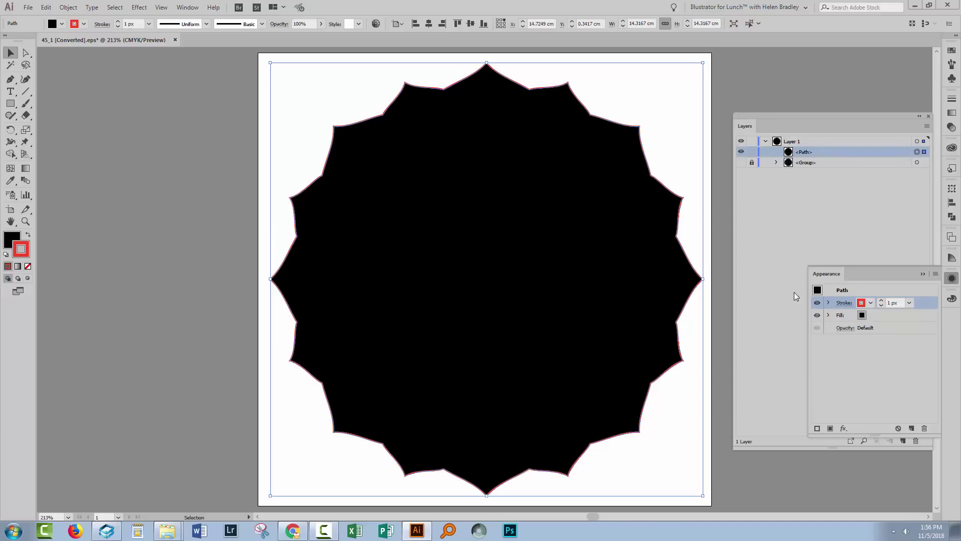
{"action": "left_click", "coordinate": [864, 292]}
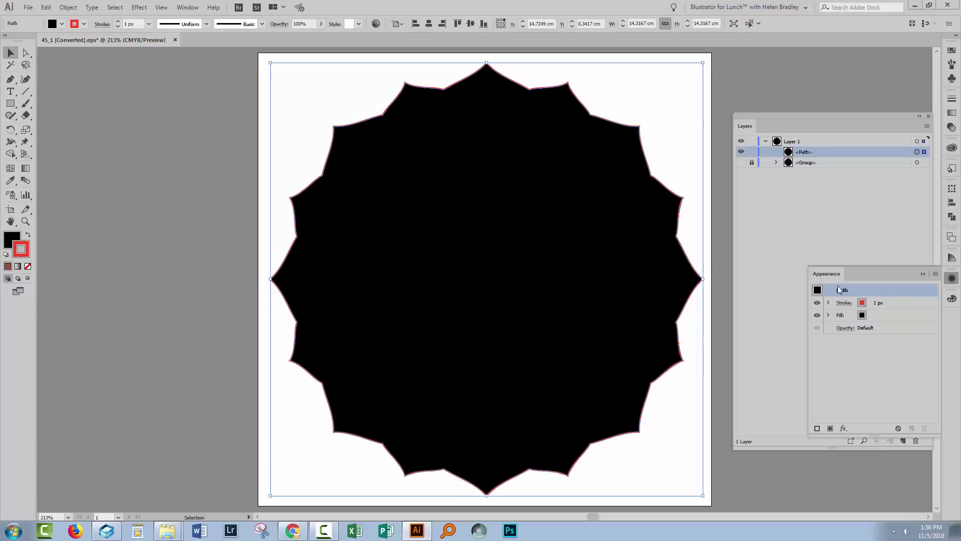
{"action": "left_click", "coordinate": [895, 302]}
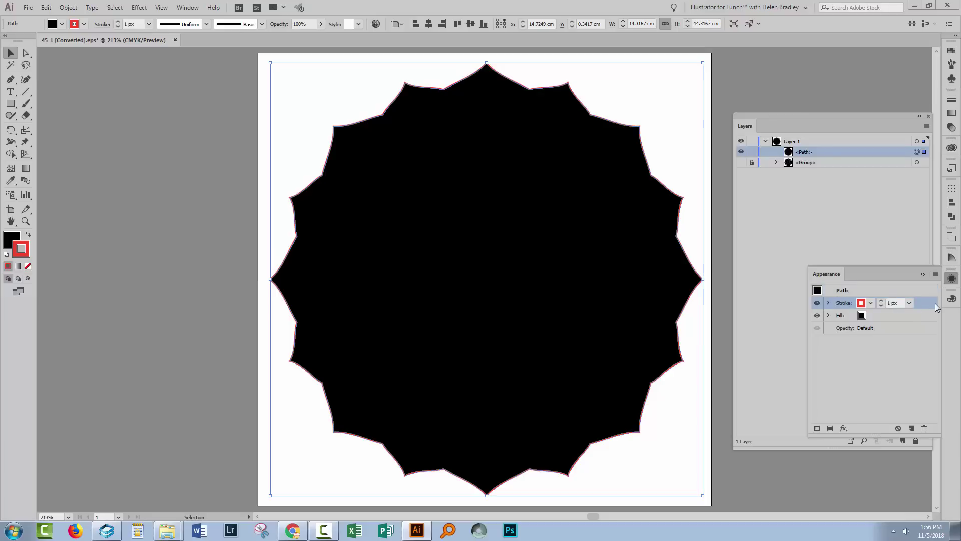
Apply an Offset Path effect of 0.2 cm to push the red outline outward
{"action": "left_click", "coordinate": [138, 7]}
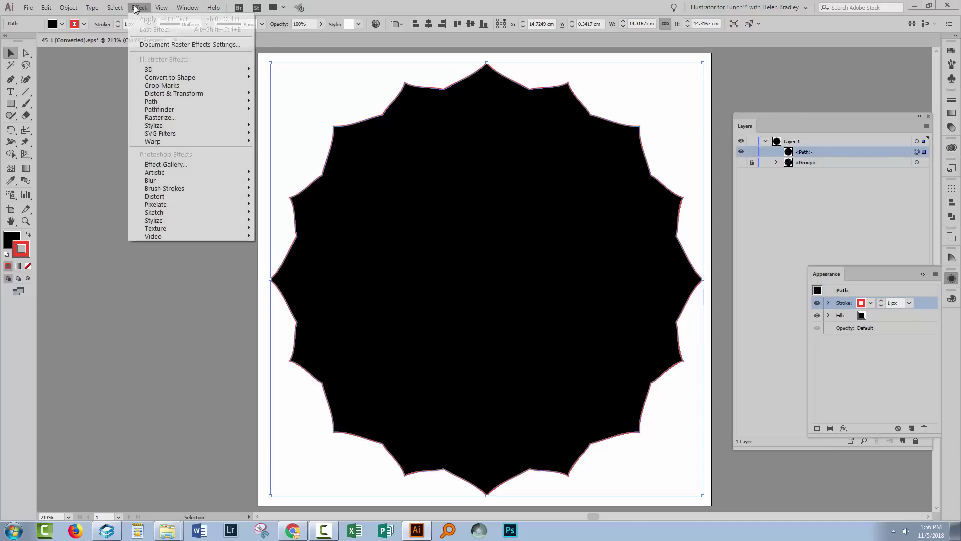
{"action": "mouse_move", "coordinate": [161, 102]}
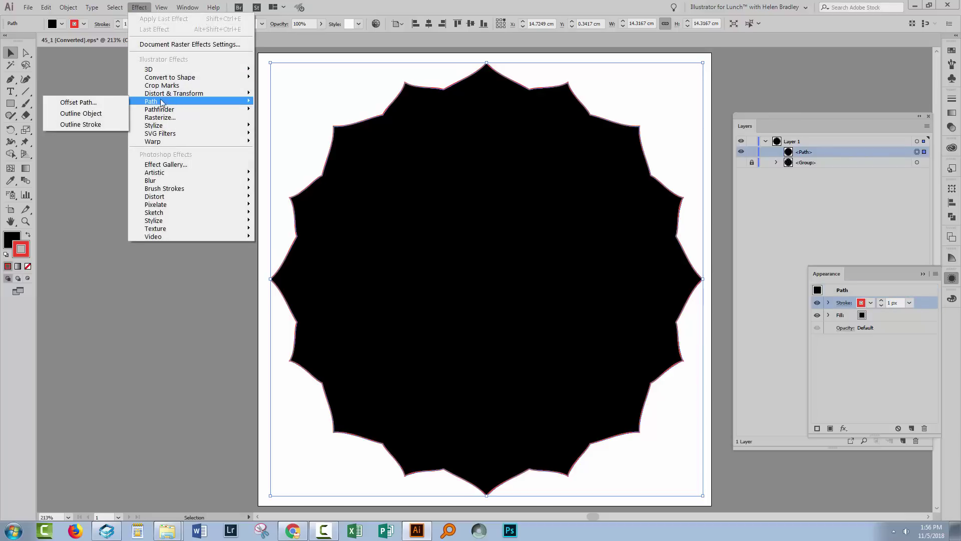
{"action": "left_click", "coordinate": [76, 102]}
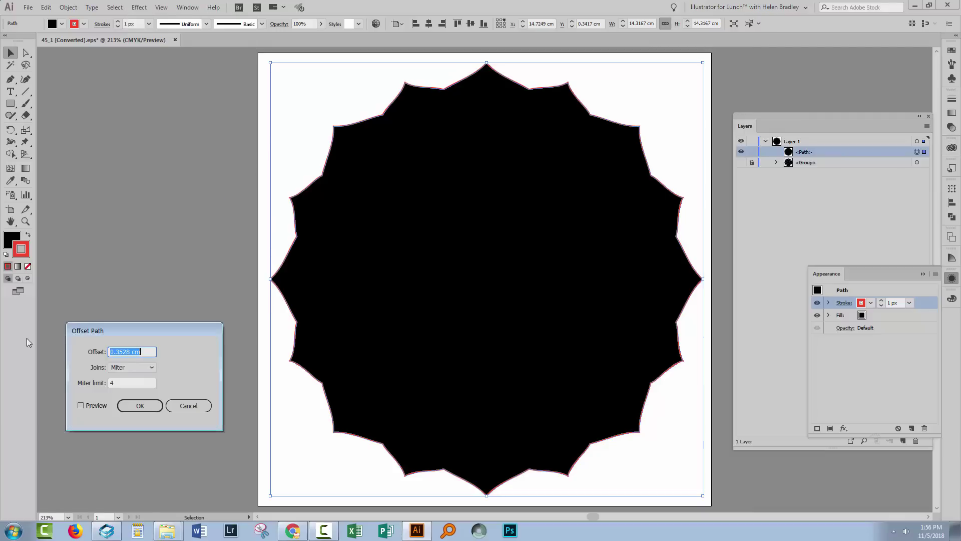
{"action": "left_click", "coordinate": [80, 405]}
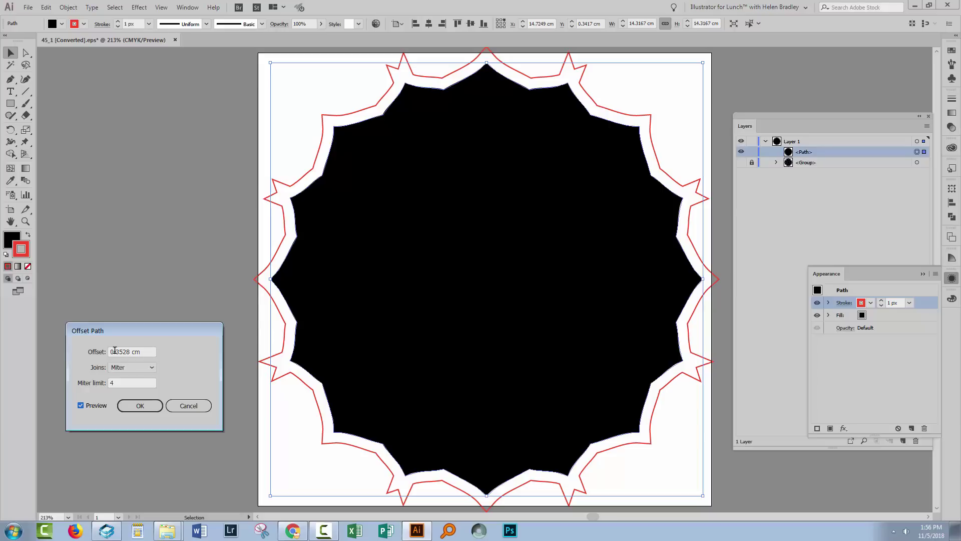
{"action": "left_click_drag", "start_coordinate": [115, 352], "coordinate": [201, 338]}
{"action": "type", "text": "2"}
{"action": "left_click", "coordinate": [138, 404]}
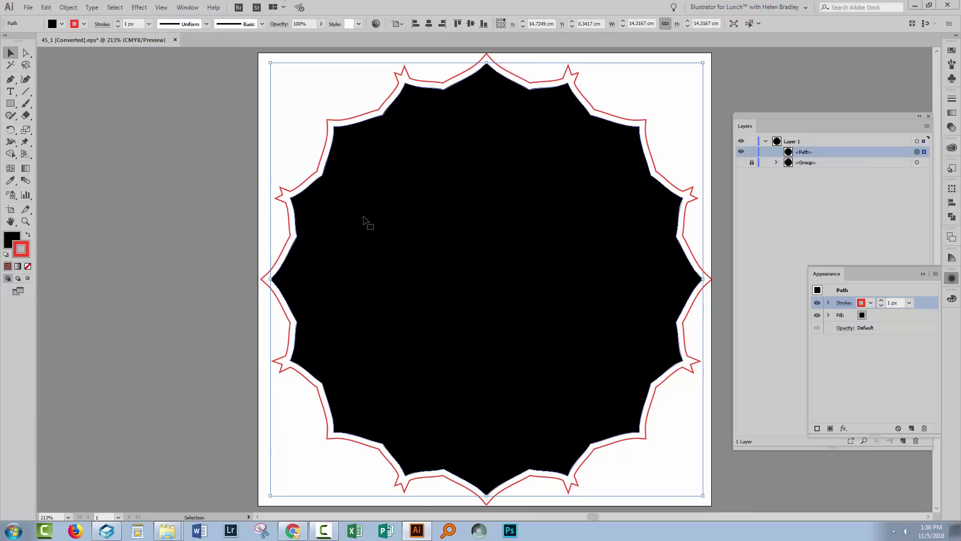
Set the star shape's fill to None, briefly show then hide the mandala to compare, and reselect the path
{"action": "left_click", "coordinate": [7, 242]}
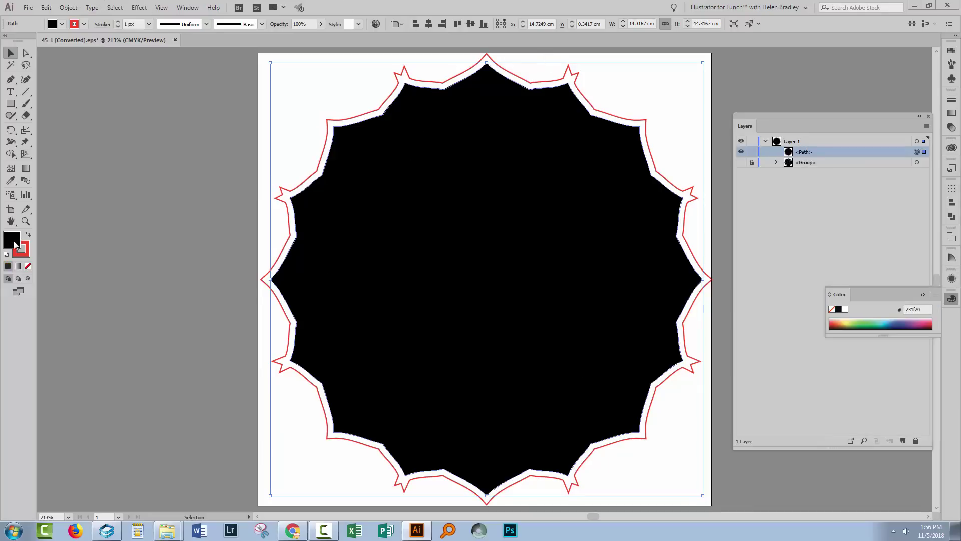
{"action": "left_click", "coordinate": [27, 266]}
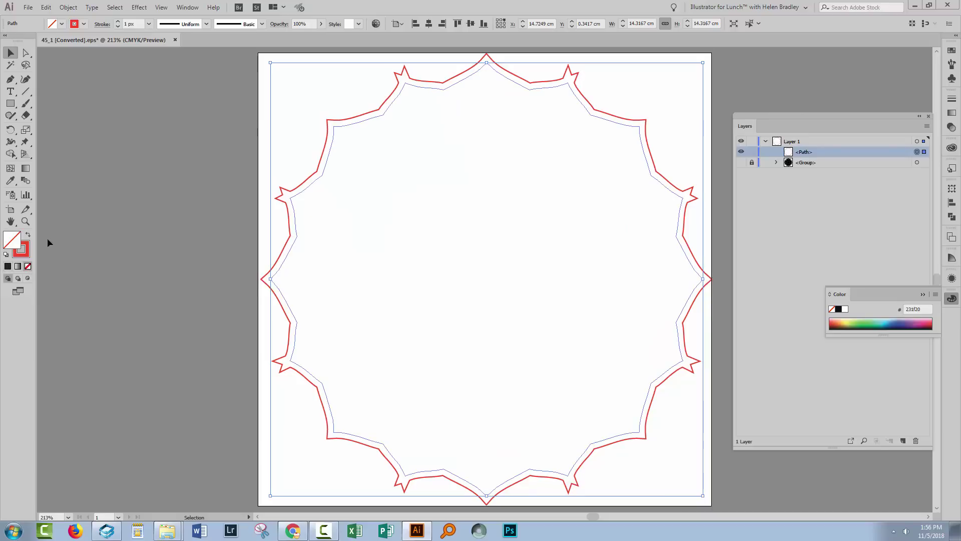
{"action": "left_click", "coordinate": [299, 88]}
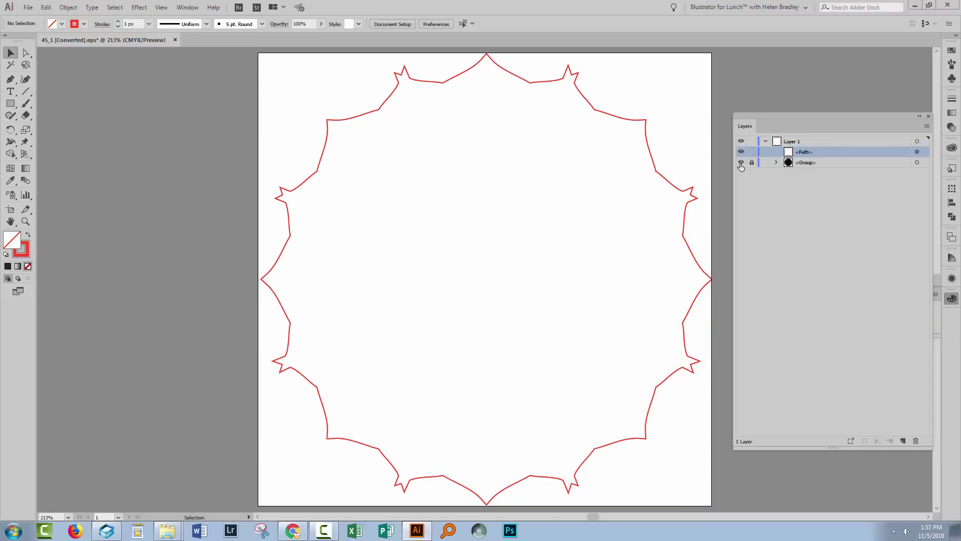
{"action": "left_click", "coordinate": [741, 162]}
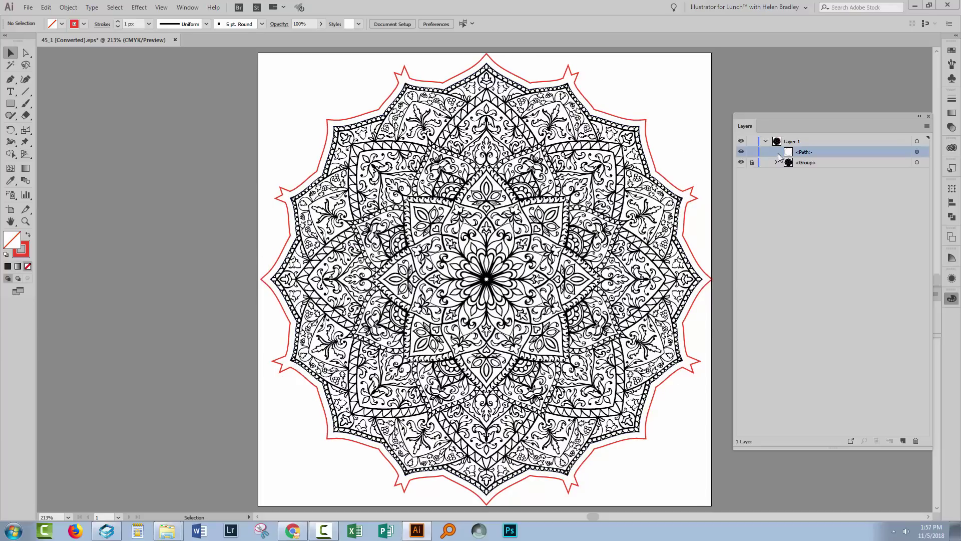
{"action": "left_click", "coordinate": [742, 162]}
{"action": "left_click", "coordinate": [916, 152]}
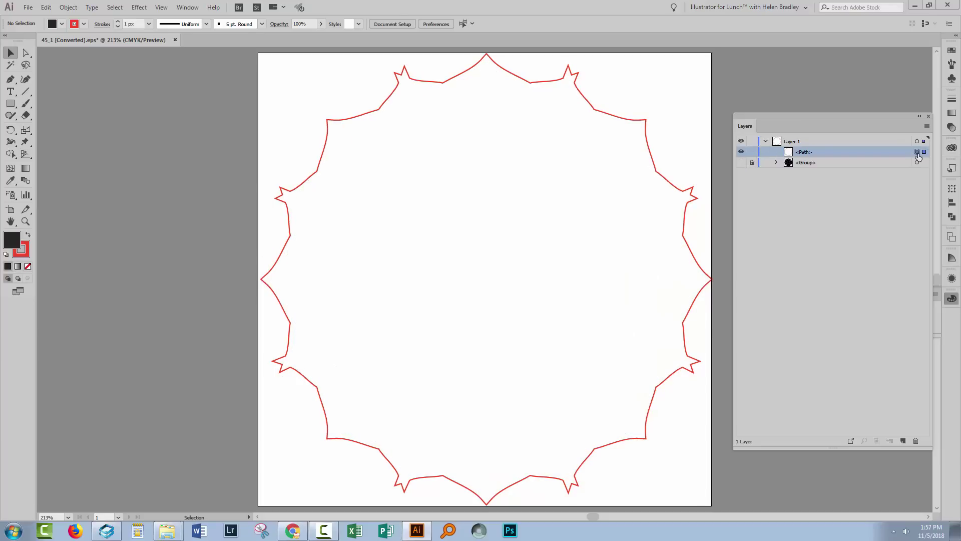
Refill the star shape dark and zoom in on its top-left spike
{"action": "left_click", "coordinate": [8, 267]}
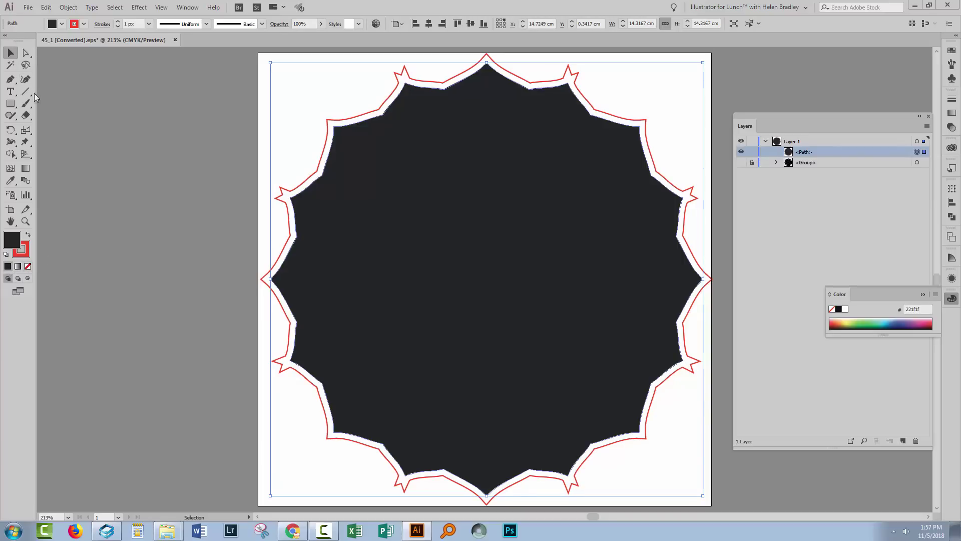
{"action": "left_click", "coordinate": [26, 221]}
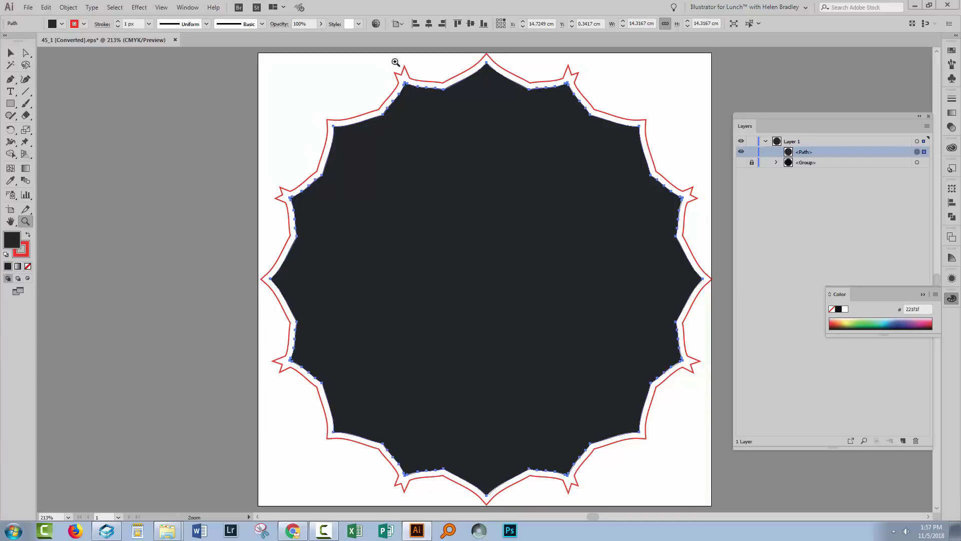
{"action": "left_click_drag", "start_coordinate": [392, 61], "coordinate": [443, 156]}
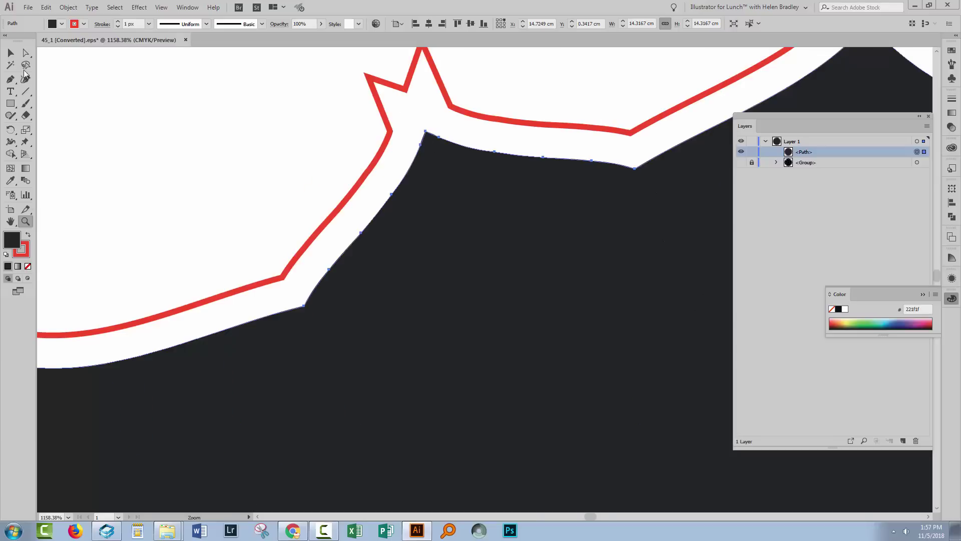
{"action": "left_click", "coordinate": [26, 53]}
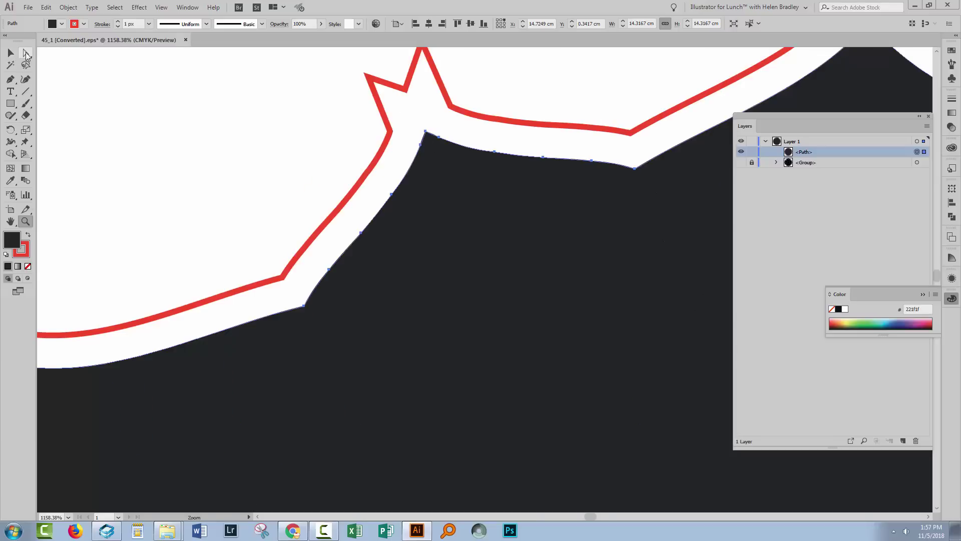
Lasso-select the anchor points forming the red outline's sharp top spike
{"action": "left_click", "coordinate": [346, 132]}
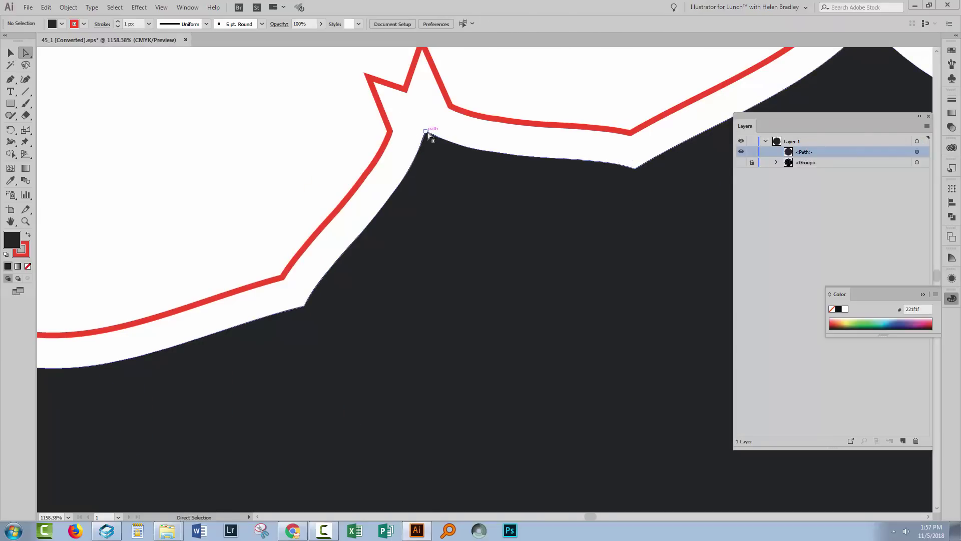
{"action": "left_click", "coordinate": [429, 133]}
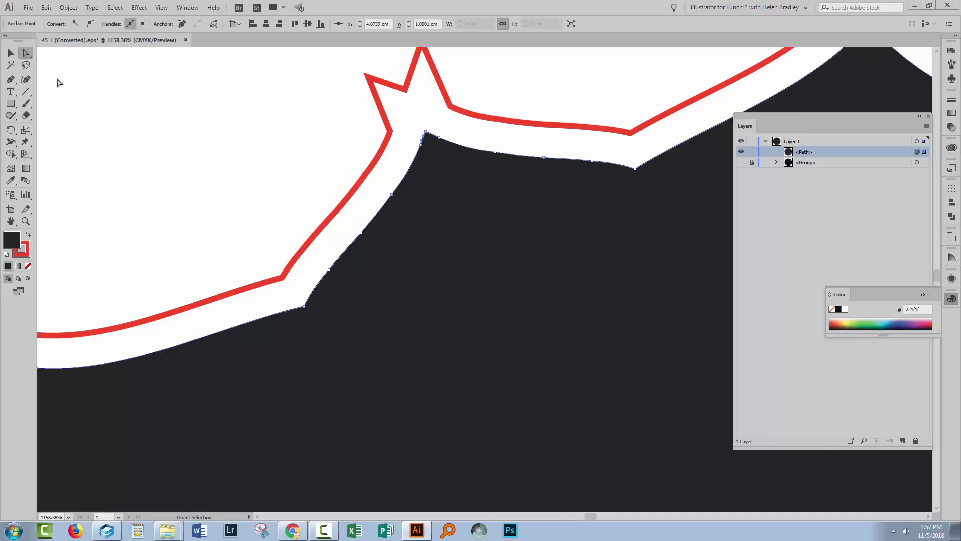
{"action": "left_click", "coordinate": [26, 66]}
{"action": "left_click", "coordinate": [252, 59]}
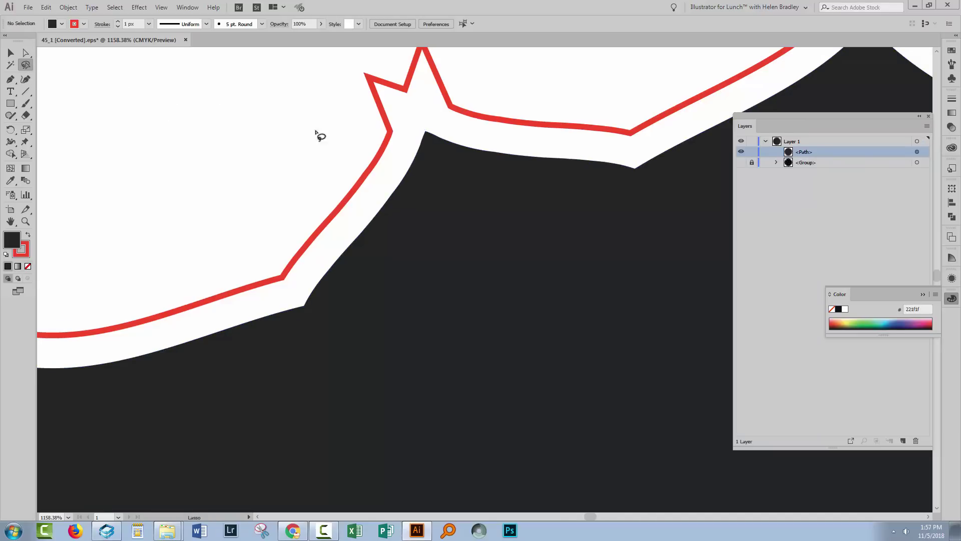
{"action": "mouse_move", "coordinate": [425, 111]}
{"action": "left_mouse_down"}
{"action": "mouse_move", "coordinate": [410, 151]}
{"action": "mouse_move", "coordinate": [418, 161]}
{"action": "mouse_move", "coordinate": [453, 153]}
{"action": "mouse_move", "coordinate": [458, 127]}
{"action": "mouse_move", "coordinate": [423, 116]}
{"action": "left_mouse_up"}
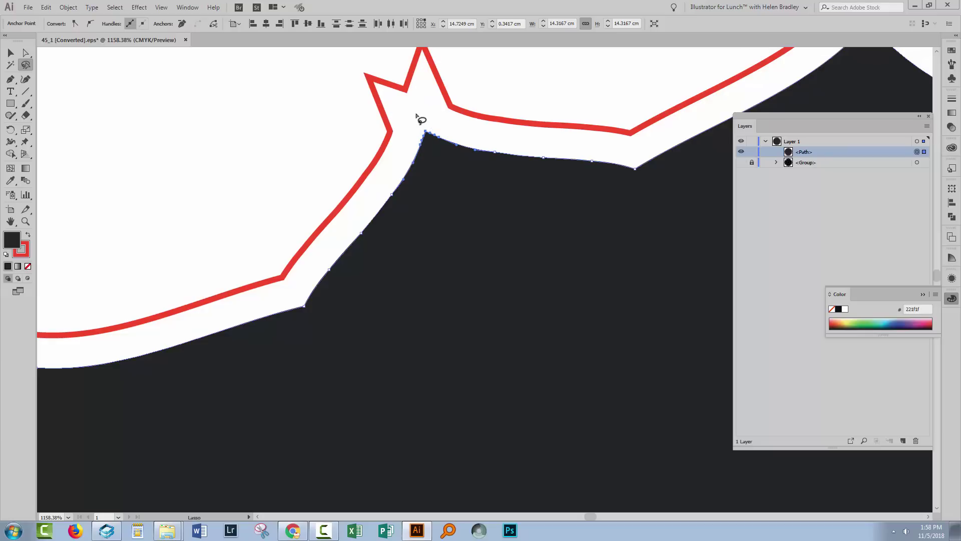
{"action": "left_click", "coordinate": [419, 119]}
{"action": "mouse_move", "coordinate": [431, 126]}
{"action": "left_mouse_down"}
{"action": "mouse_move", "coordinate": [422, 129]}
{"action": "mouse_move", "coordinate": [431, 141]}
{"action": "mouse_move", "coordinate": [440, 129]}
{"action": "mouse_move", "coordinate": [428, 131]}
{"action": "left_mouse_up"}
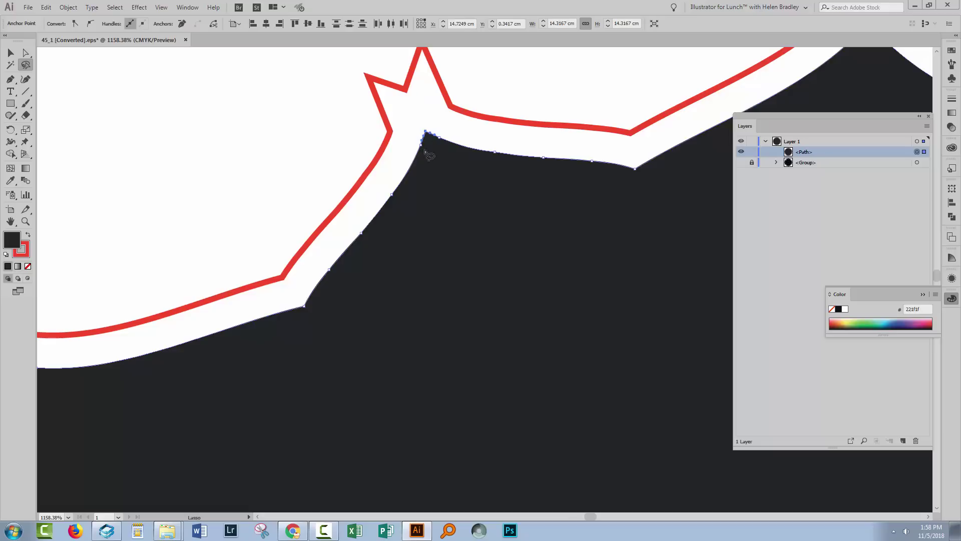
Average the selected top-left spike anchors into one point to flatten the spike
{"action": "left_click", "coordinate": [65, 10]}
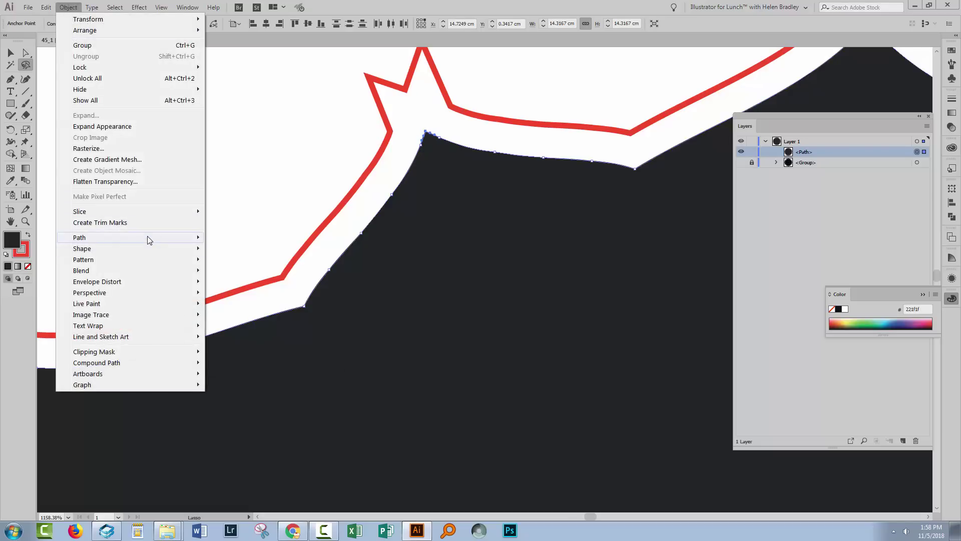
{"action": "mouse_move", "coordinate": [198, 237]}
{"action": "left_click", "coordinate": [232, 249]}
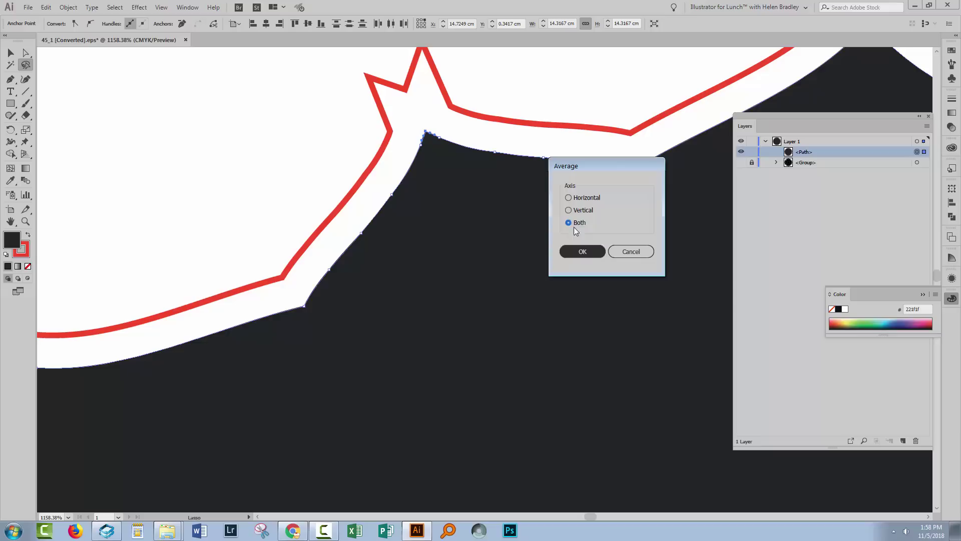
{"action": "left_click", "coordinate": [575, 252]}
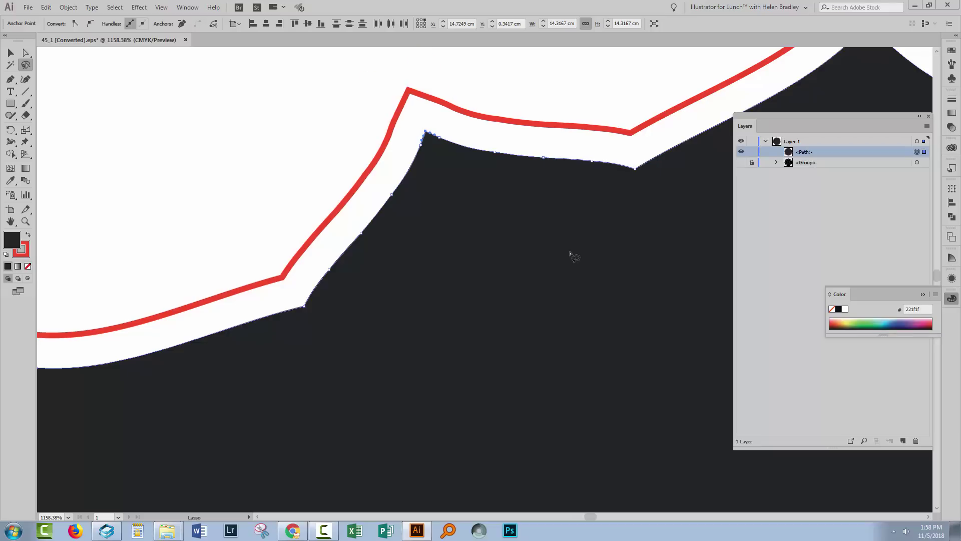
{"action": "left_click", "coordinate": [271, 117]}
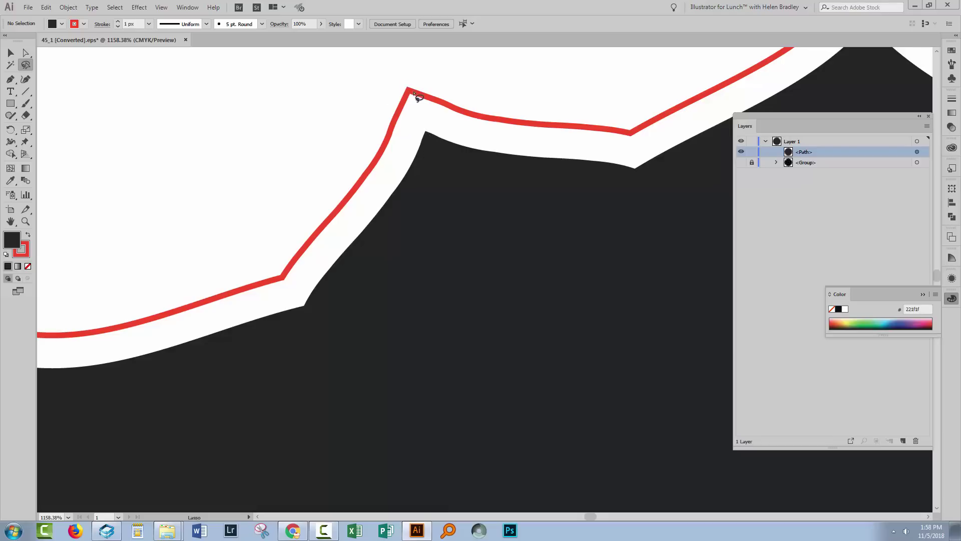
{"action": "key", "text": "ctrl+0"}
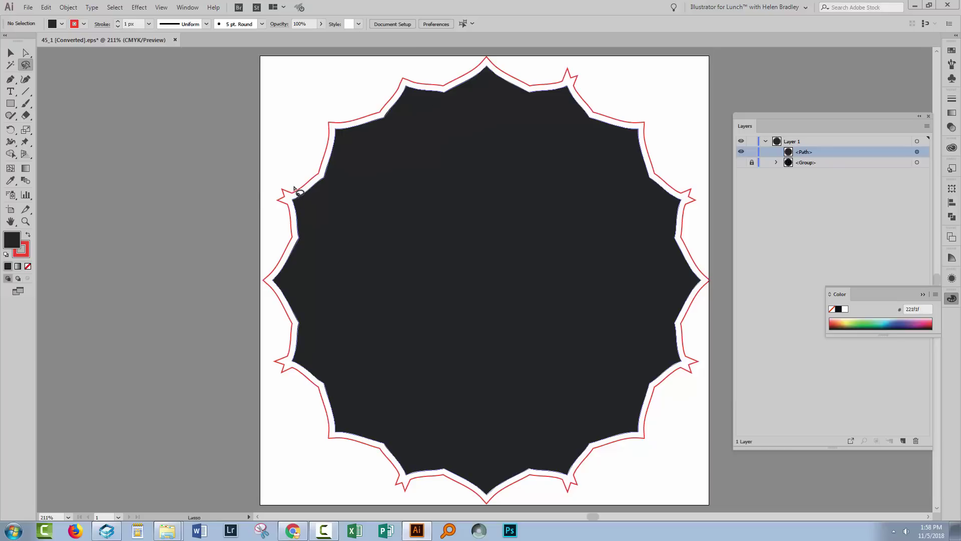
Zoom into the left-side spike, lasso its anchors, and average them to flatten it
{"action": "key", "text": "z"}
{"action": "left_click_drag", "start_coordinate": [289, 182], "coordinate": [312, 257]}
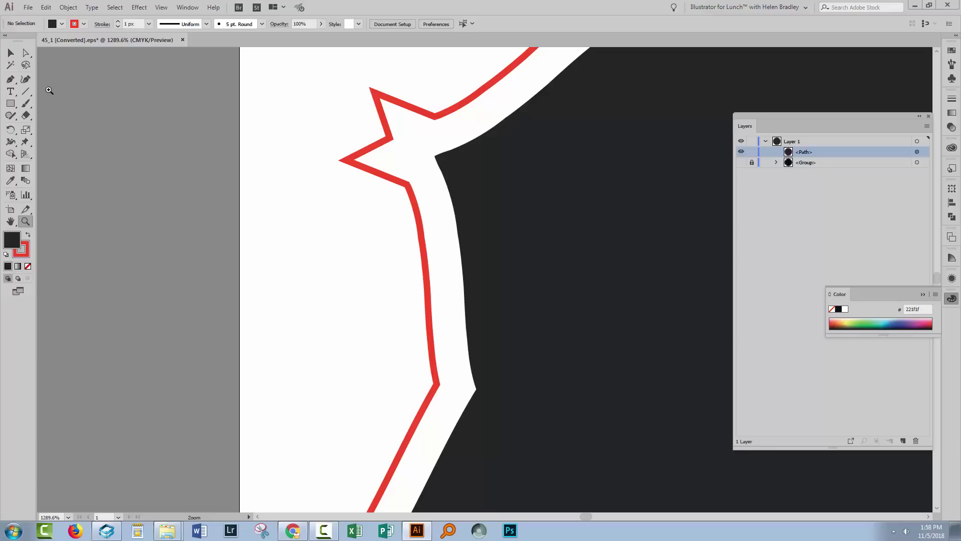
{"action": "left_click", "coordinate": [25, 65]}
{"action": "mouse_move", "coordinate": [429, 139]}
{"action": "left_mouse_down"}
{"action": "mouse_move", "coordinate": [440, 163]}
{"action": "mouse_move", "coordinate": [429, 140]}
{"action": "left_mouse_up"}
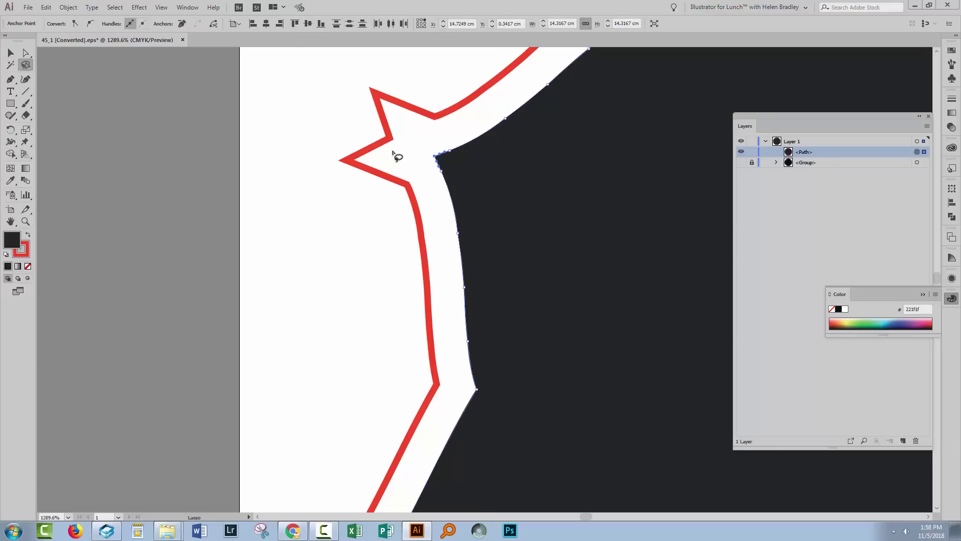
{"action": "left_click", "coordinate": [68, 7]}
{"action": "mouse_move", "coordinate": [103, 238]}
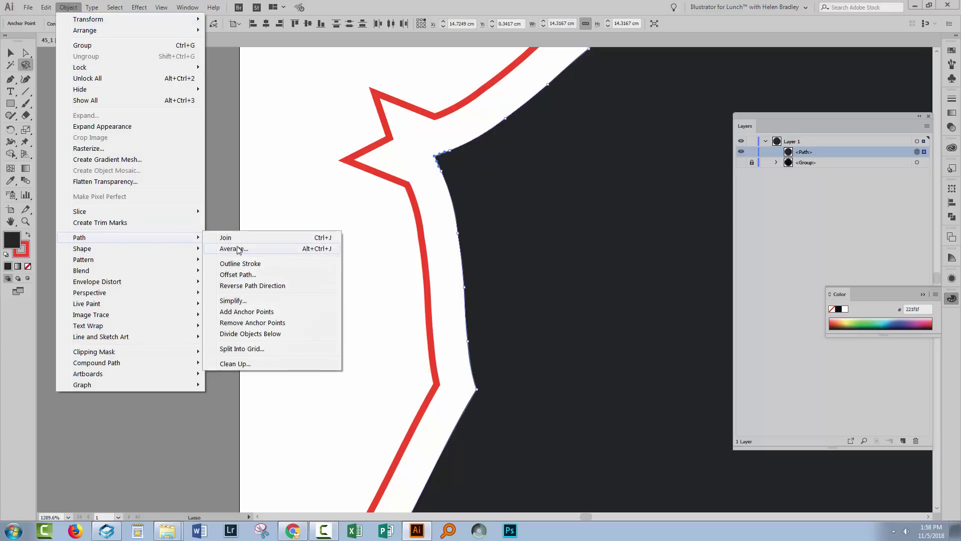
{"action": "left_click", "coordinate": [269, 251]}
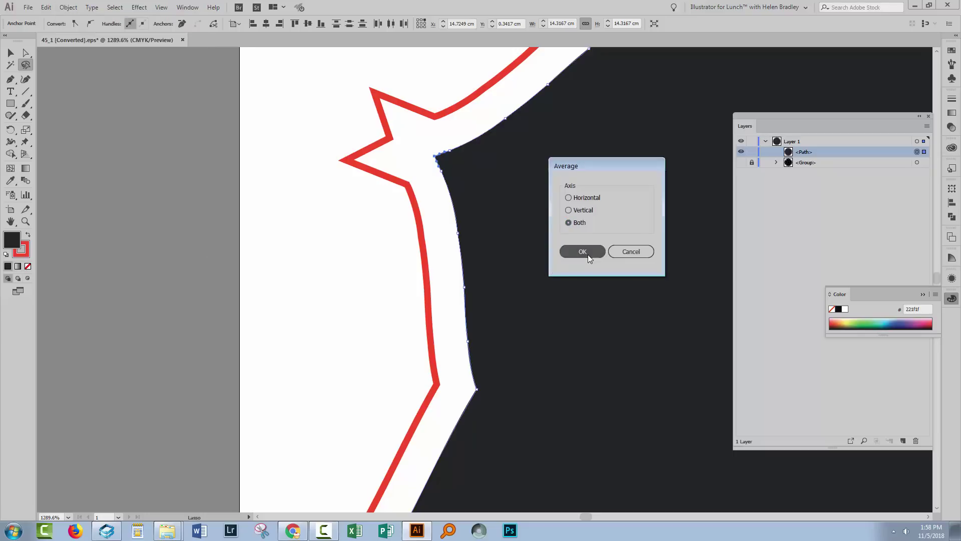
{"action": "left_click", "coordinate": [586, 253]}
{"action": "left_click", "coordinate": [323, 279]}
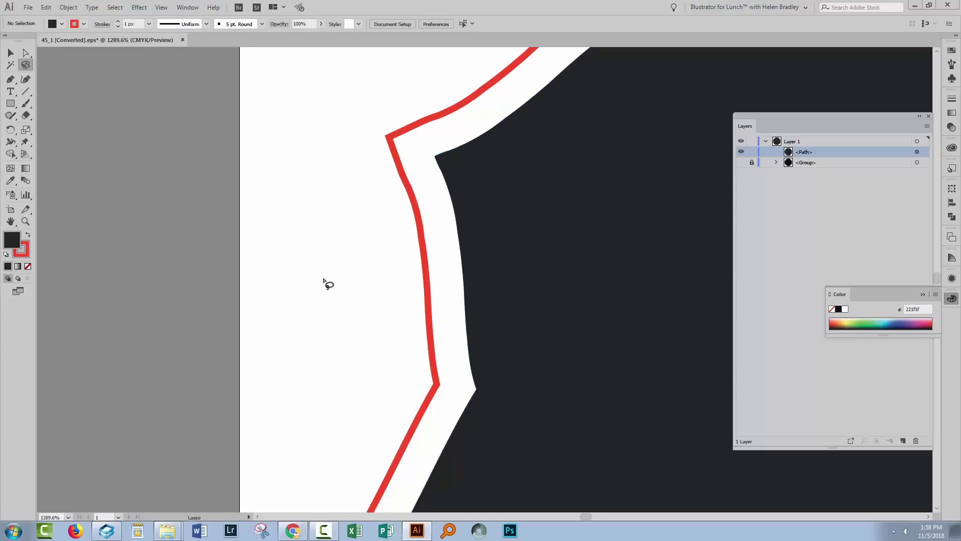
{"action": "key", "text": "ctrl+0"}
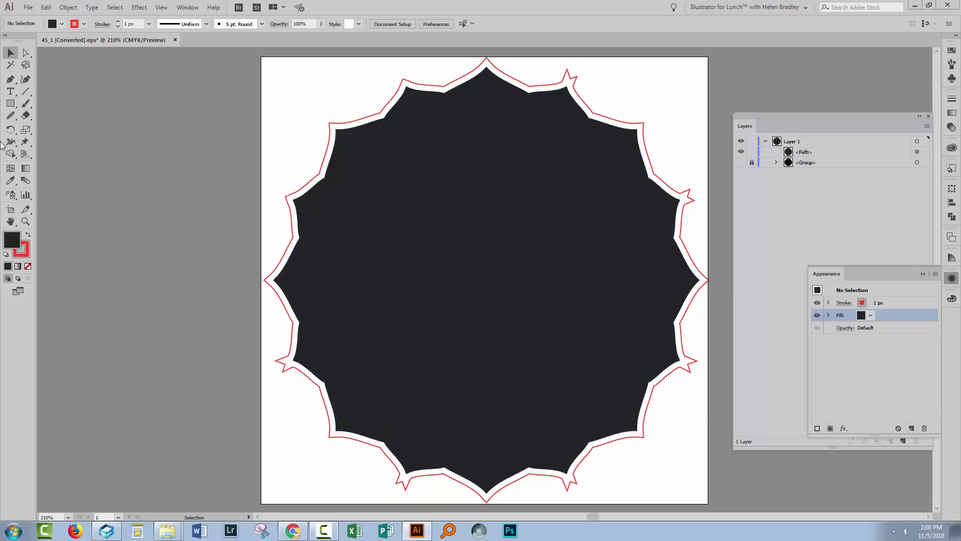
{"action": "left_click", "coordinate": [25, 221]}
{"action": "left_click_drag", "start_coordinate": [280, 337], "coordinate": [323, 391]}
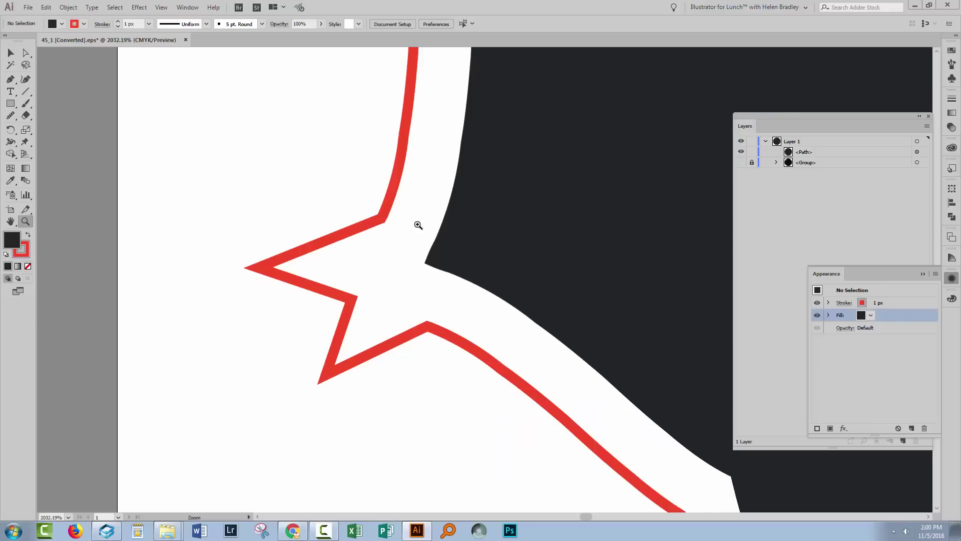
{"action": "left_click", "coordinate": [11, 53]}
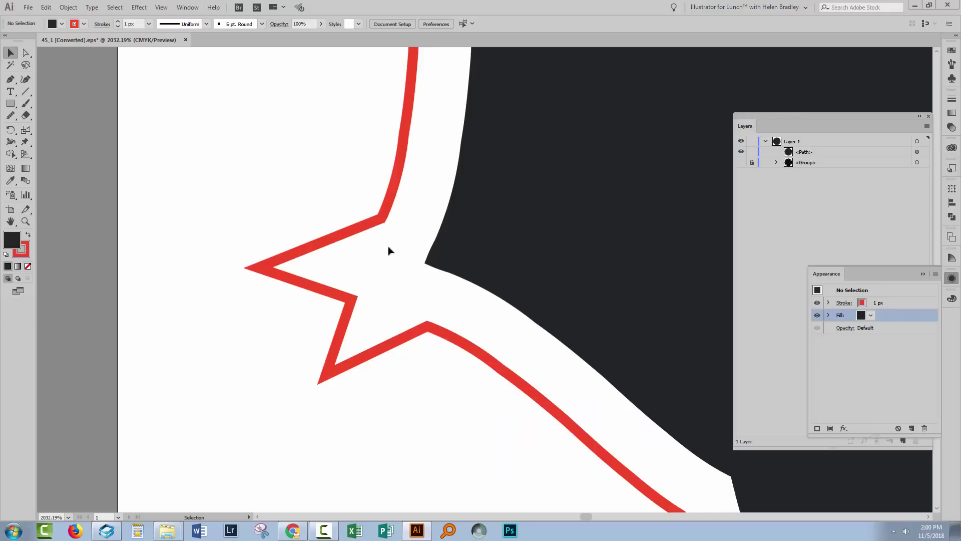
{"action": "left_click", "coordinate": [525, 316]}
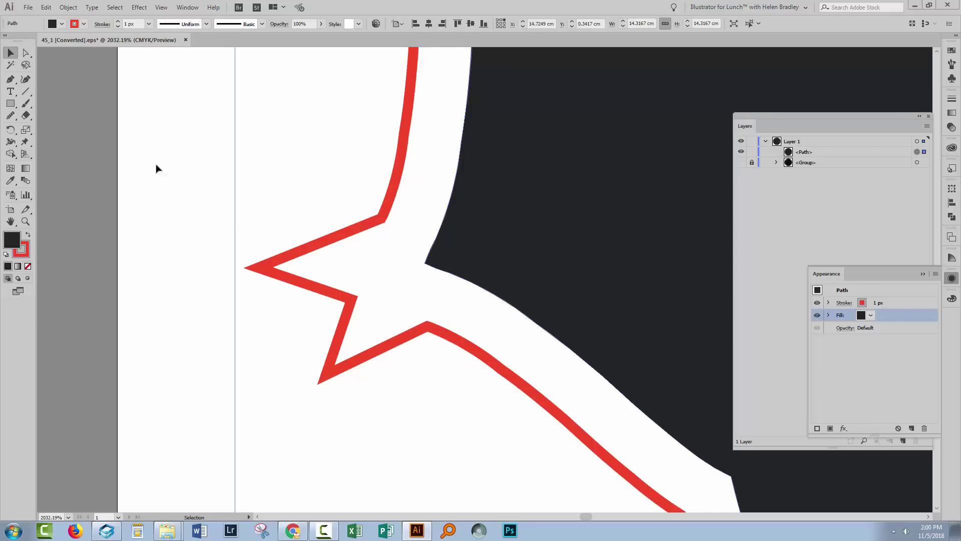
{"action": "left_click", "coordinate": [10, 115]}
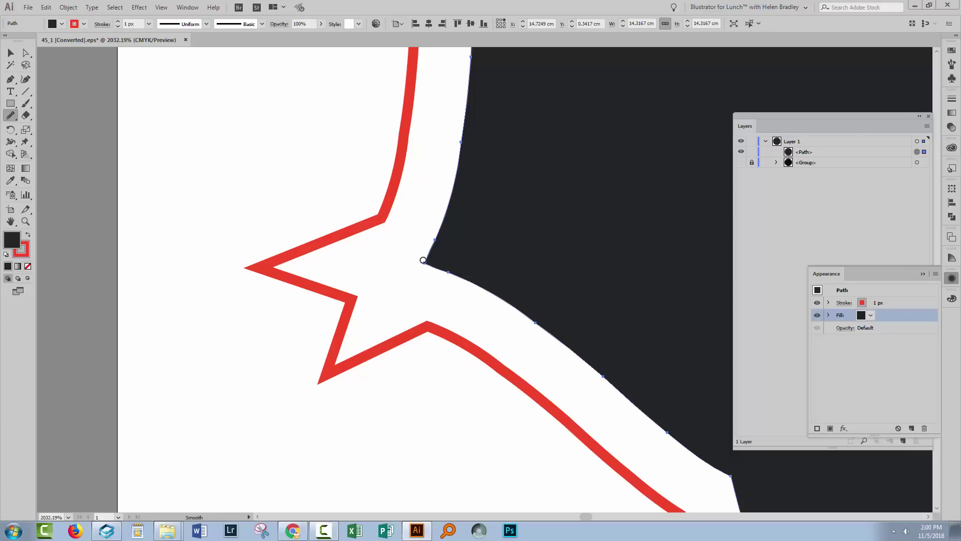
{"action": "key", "text": "ctrl+z"}
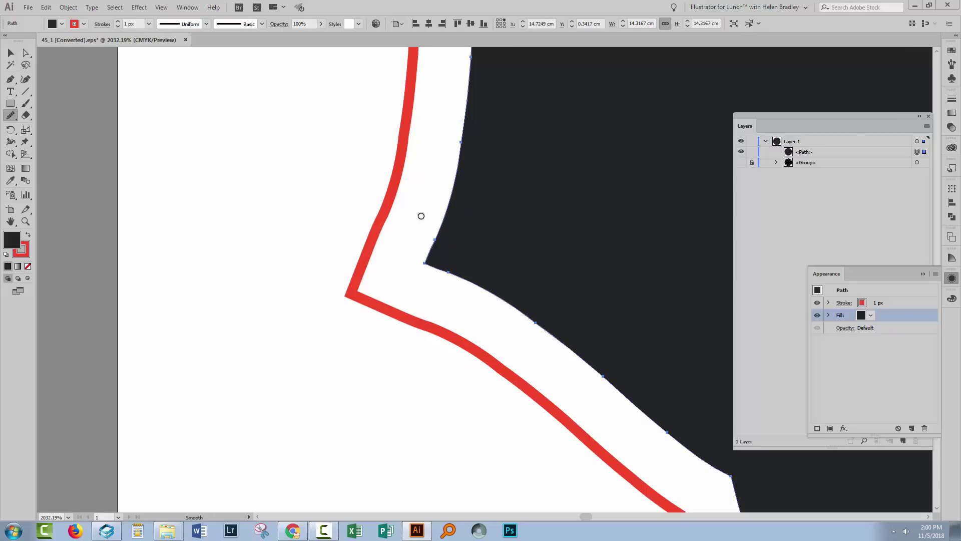
{"action": "key", "text": "ctrl+0"}
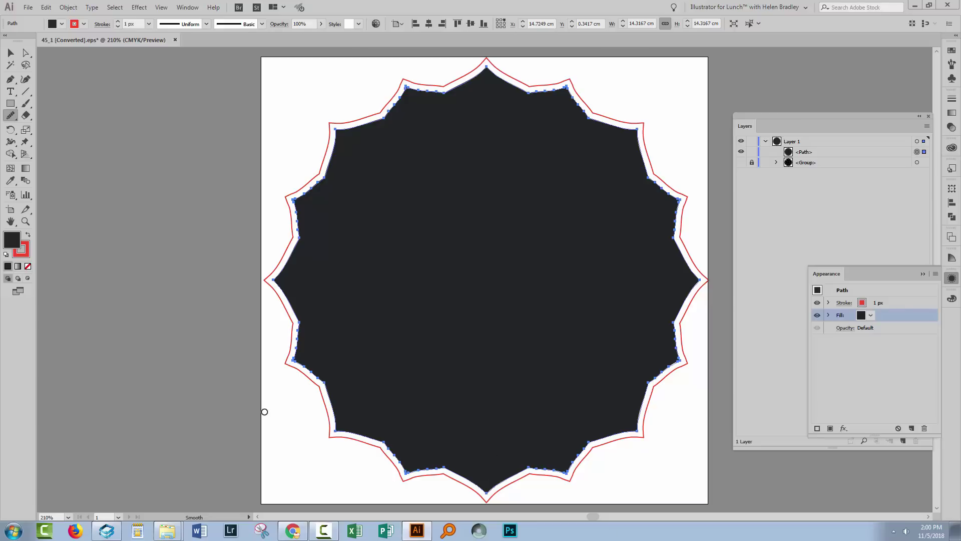
{"action": "key", "text": "ctrl+z"}
{"action": "key", "text": "ctrl+z"}
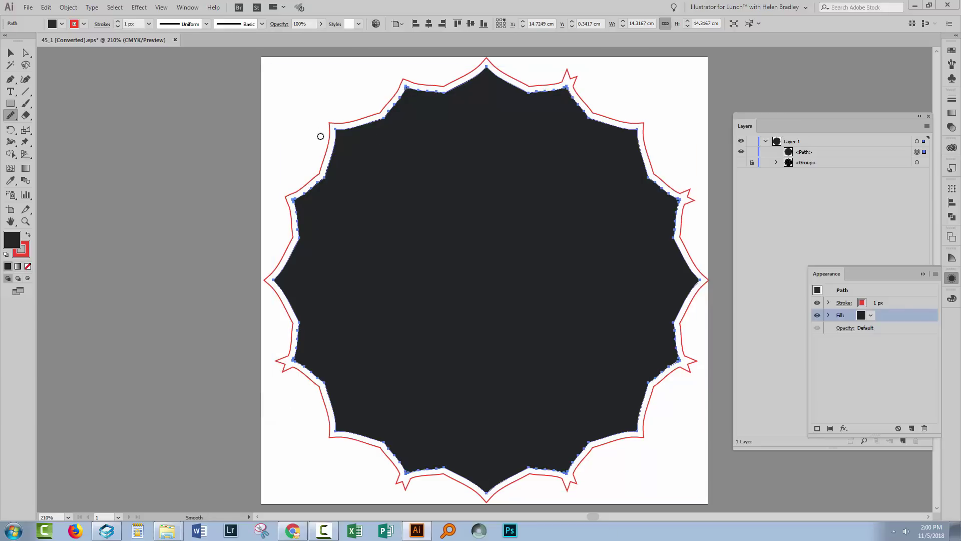
Simplify the black shape's path with 100% curve precision and a 132° angle threshold
{"action": "left_click", "coordinate": [10, 53]}
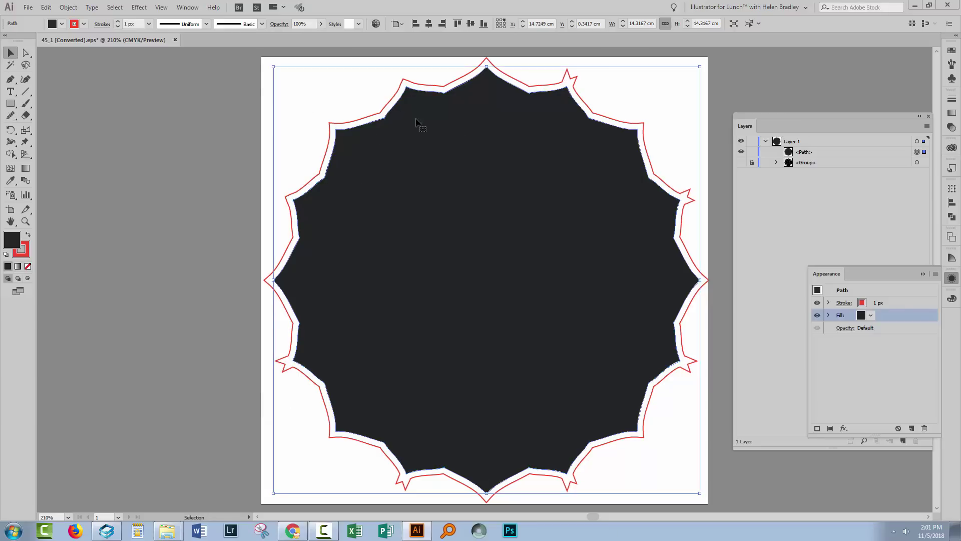
{"action": "left_click", "coordinate": [72, 7]}
{"action": "mouse_move", "coordinate": [142, 238]}
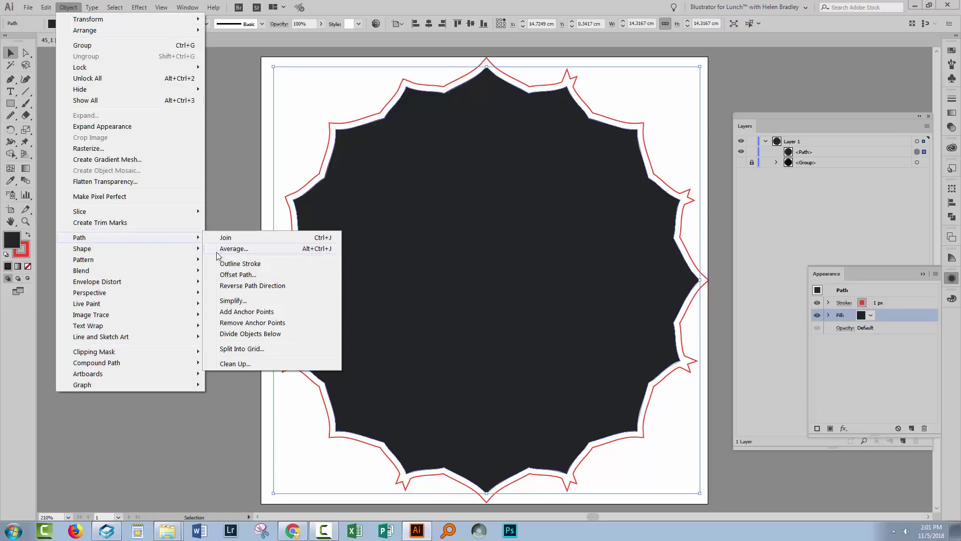
{"action": "left_click", "coordinate": [242, 301]}
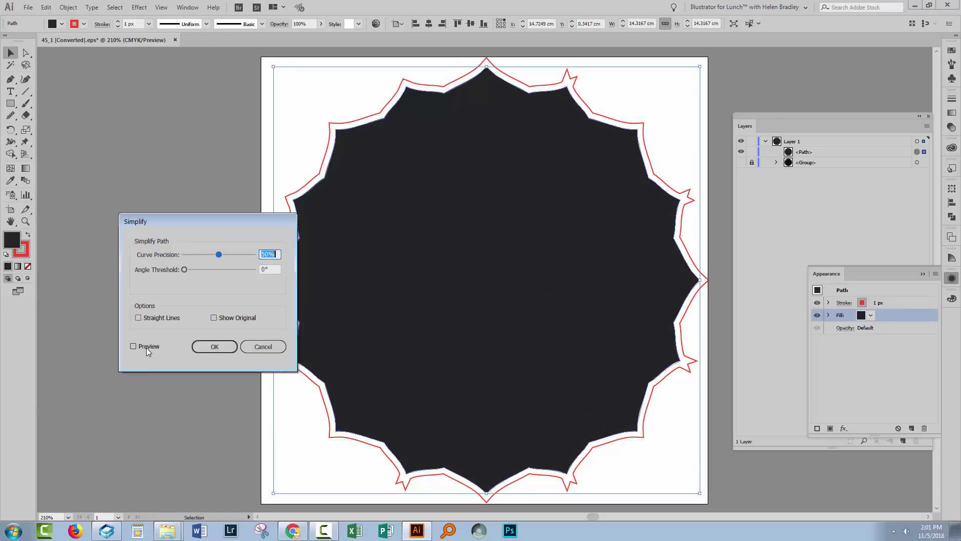
{"action": "left_click_drag", "start_coordinate": [198, 227], "coordinate": [131, 277]}
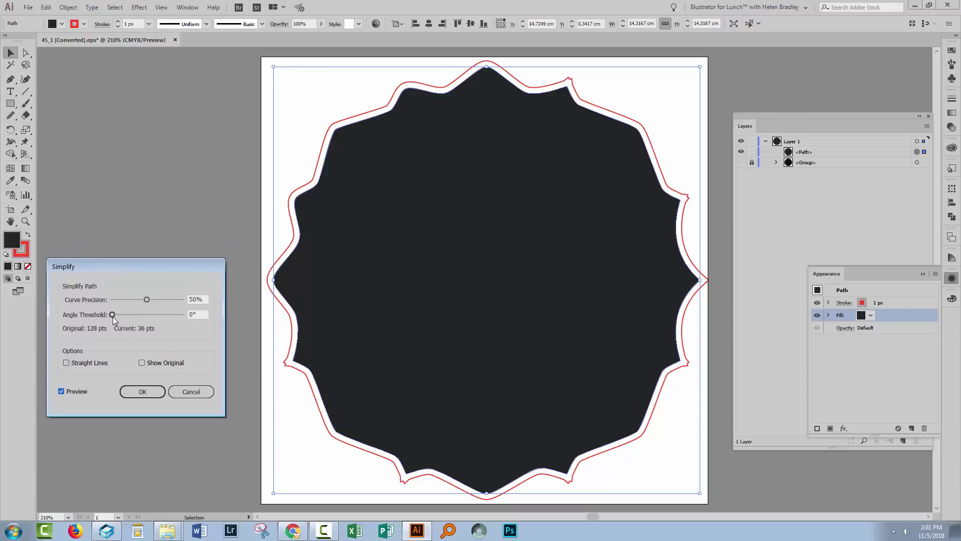
{"action": "left_click_drag", "start_coordinate": [113, 316], "coordinate": [170, 313]}
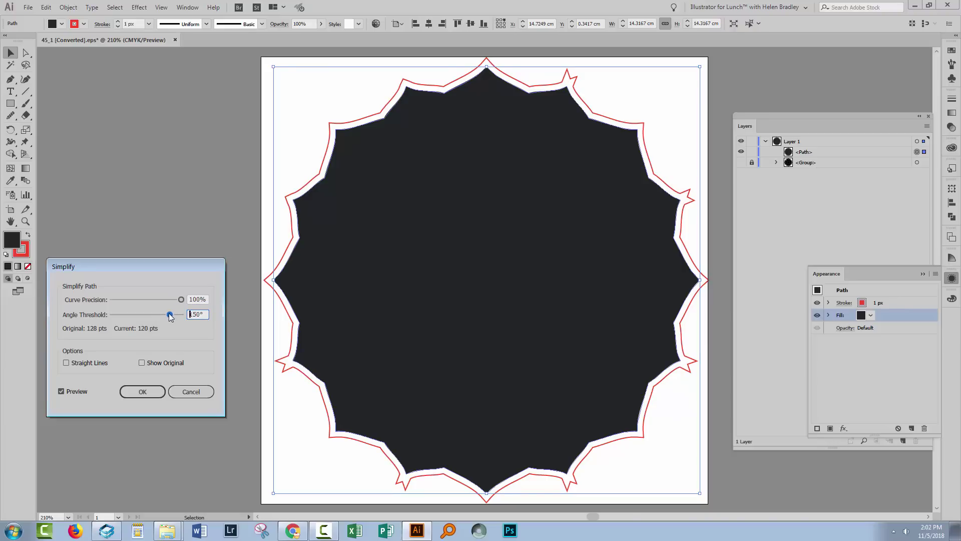
{"action": "left_click", "coordinate": [193, 313]}
{"action": "key", "text": "Down"}
{"action": "key", "text": "Down"}
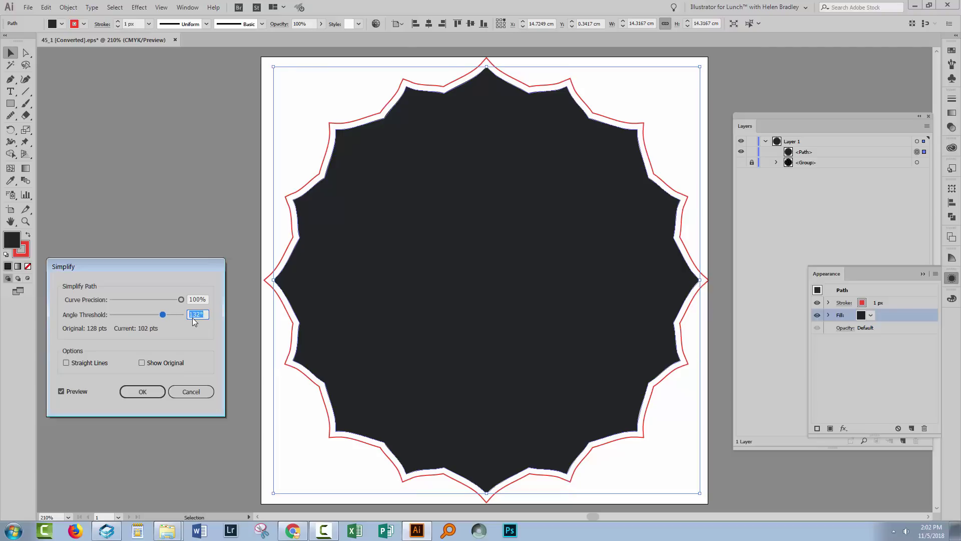
{"action": "key", "text": "Up"}
{"action": "key", "text": "Down"}
{"action": "key", "text": "Tab"}
Apply the simplification, unhide the mandala group, and set the outline path's fill to None
{"action": "left_click", "coordinate": [207, 392]}
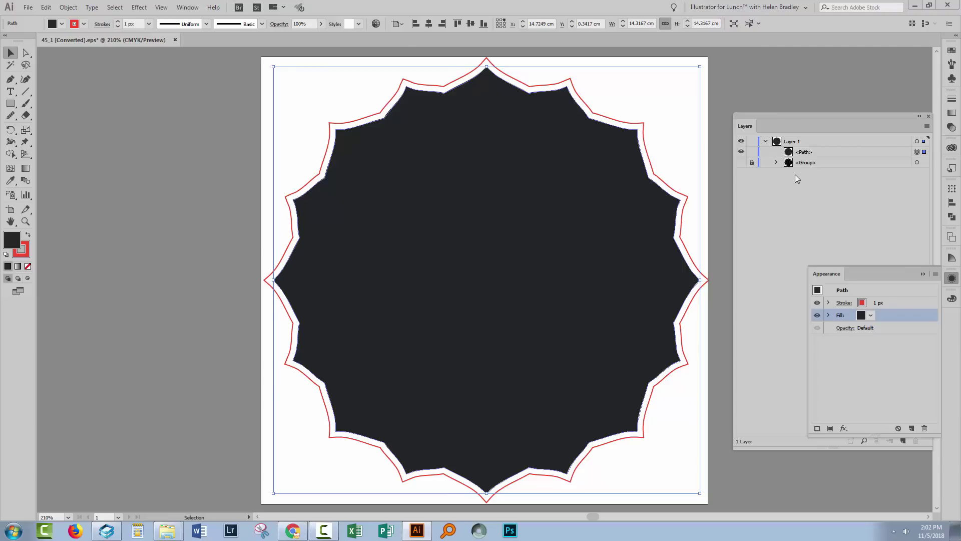
{"action": "left_click", "coordinate": [741, 162]}
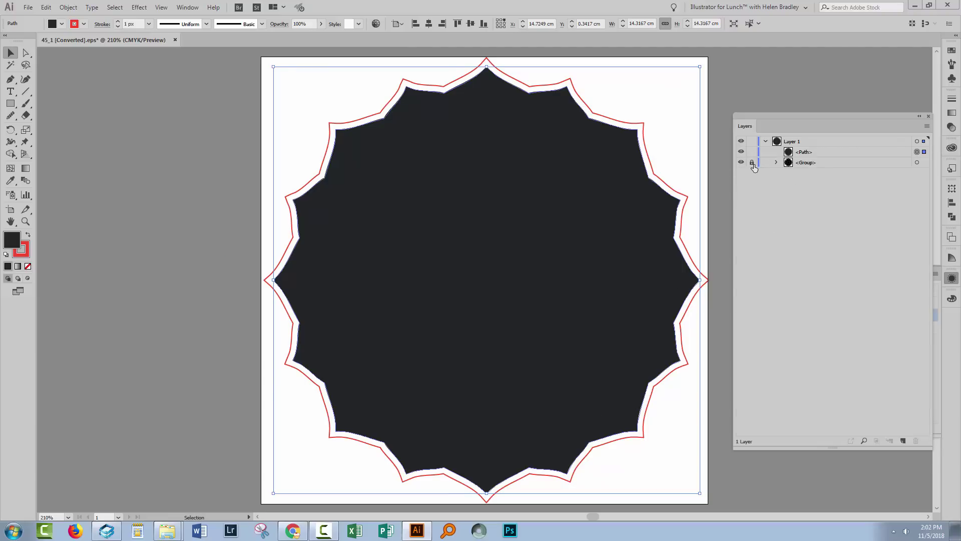
{"action": "left_click", "coordinate": [839, 154]}
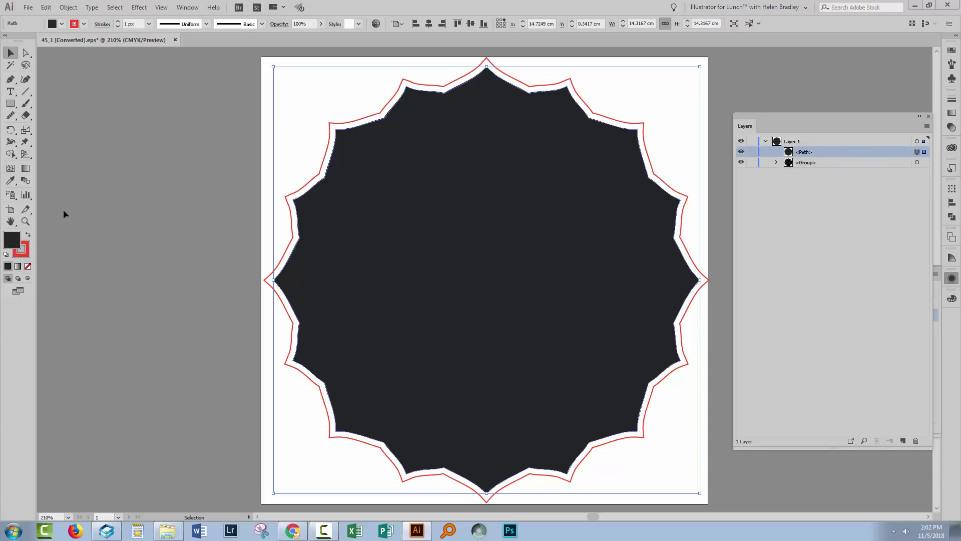
{"action": "left_click", "coordinate": [27, 267]}
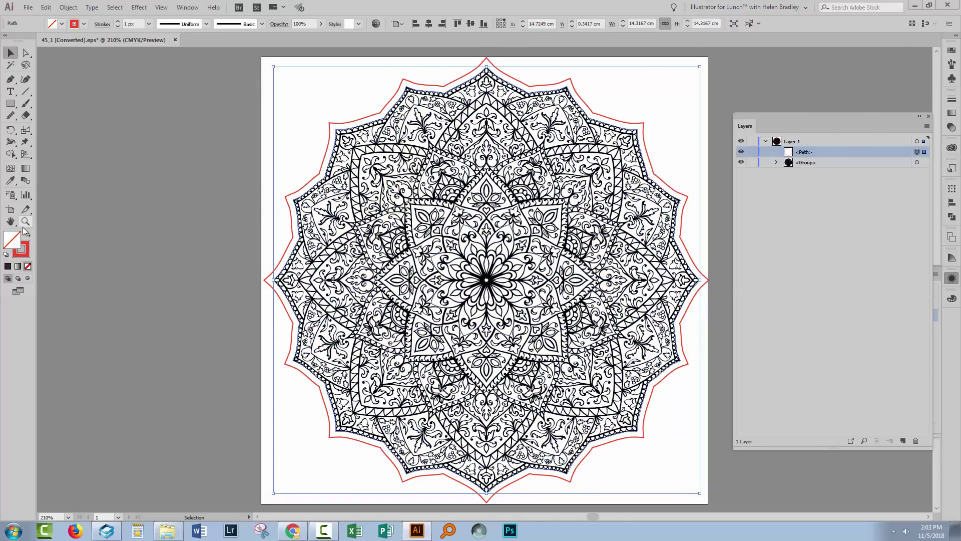
Drag the artboard's top-right and bottom-left corners outward to enclose the red outline
{"action": "left_click", "coordinate": [10, 209]}
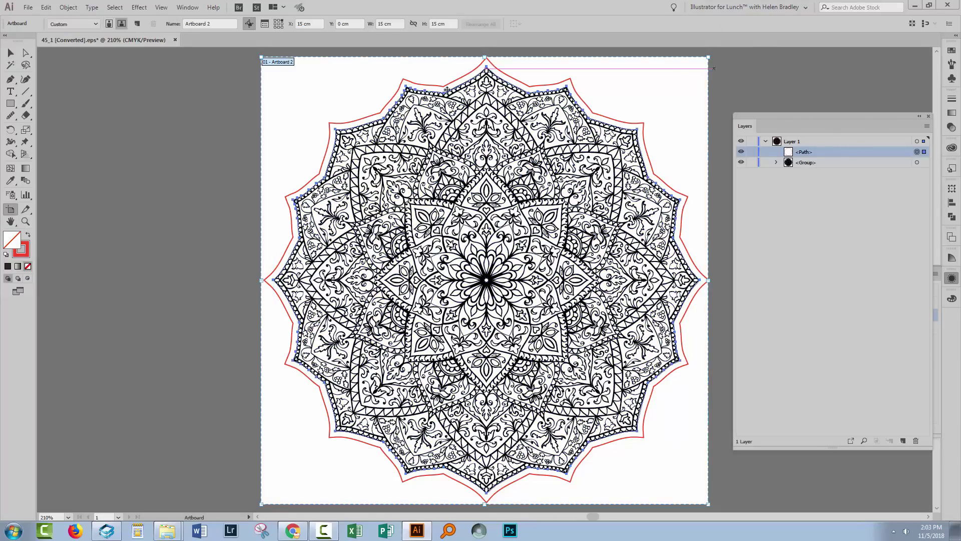
{"action": "key", "text": "ctrl+0"}
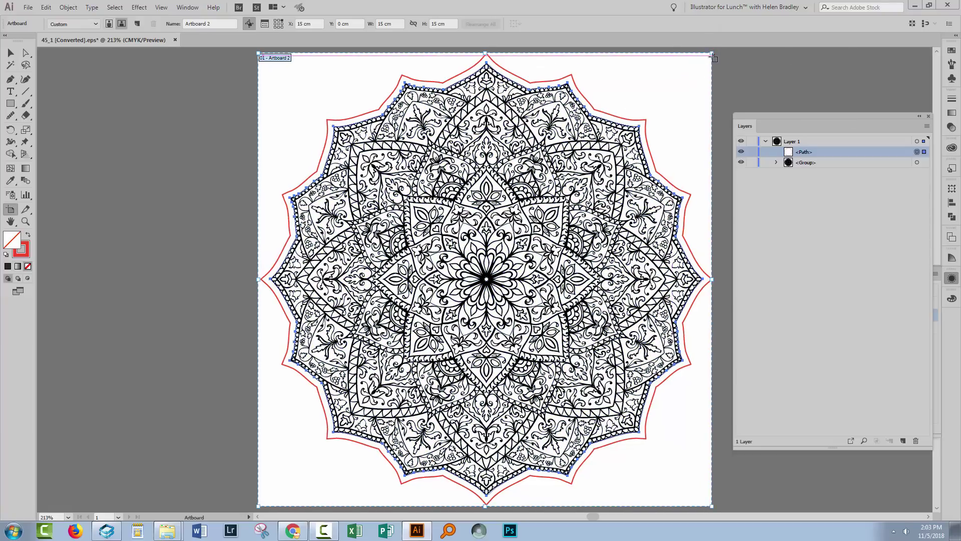
{"action": "left_click_drag", "start_coordinate": [713, 55], "coordinate": [714, 49]}
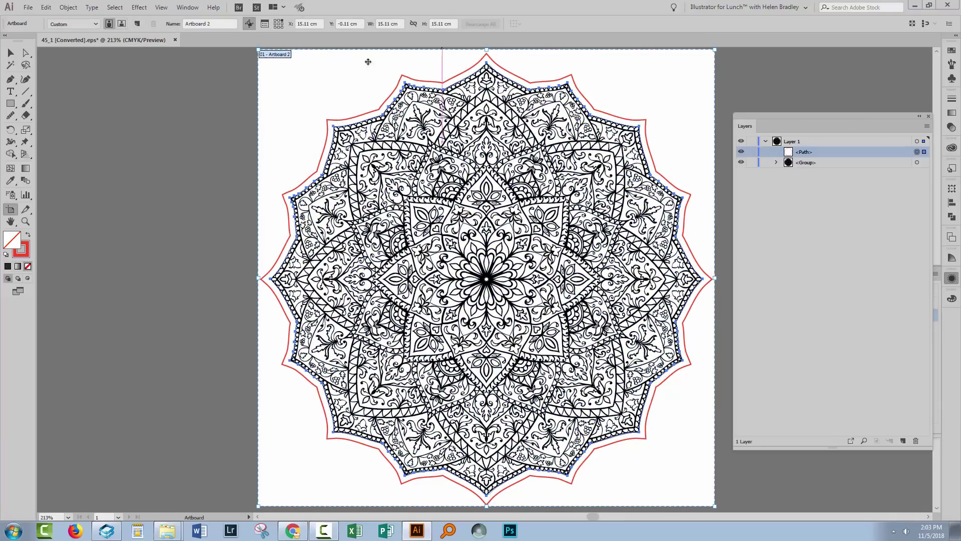
{"action": "left_click_drag", "start_coordinate": [258, 506], "coordinate": [252, 510]}
{"action": "key", "text": "v"}
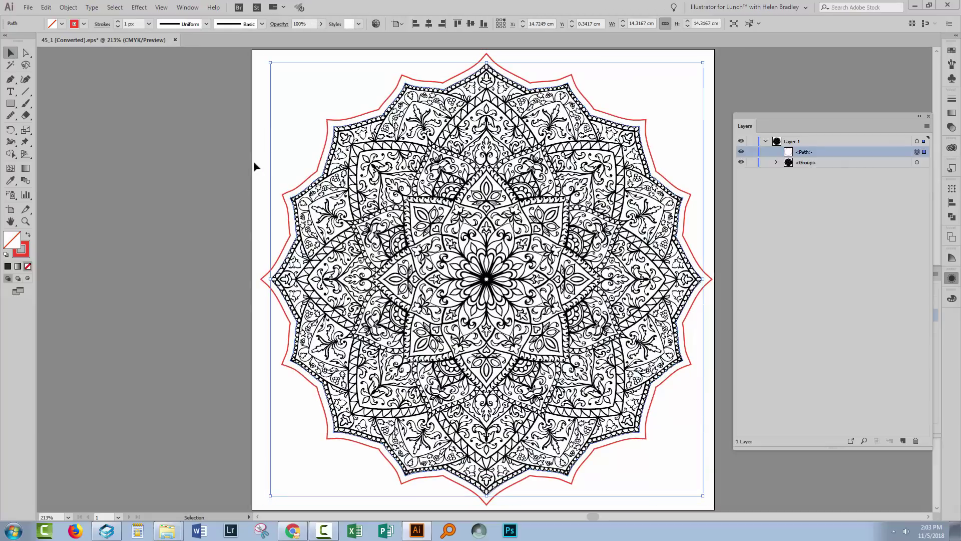
{"action": "left_click", "coordinate": [759, 486]}
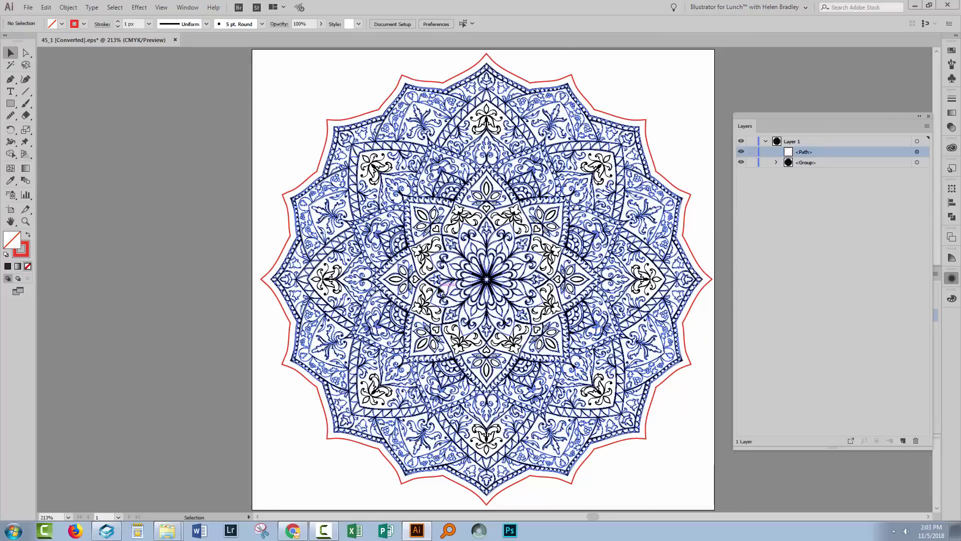
{"action": "left_click", "coordinate": [951, 219]}
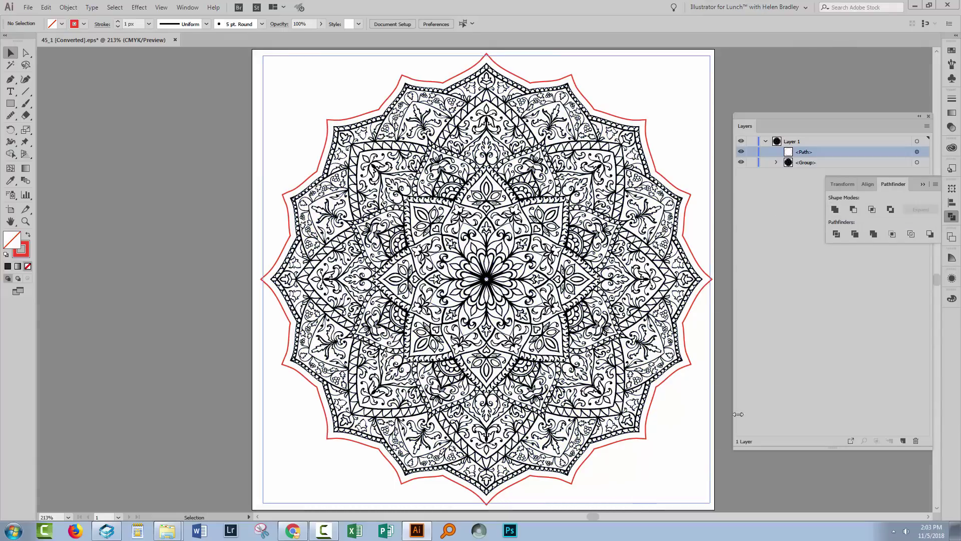
{"action": "left_click", "coordinate": [821, 152]}
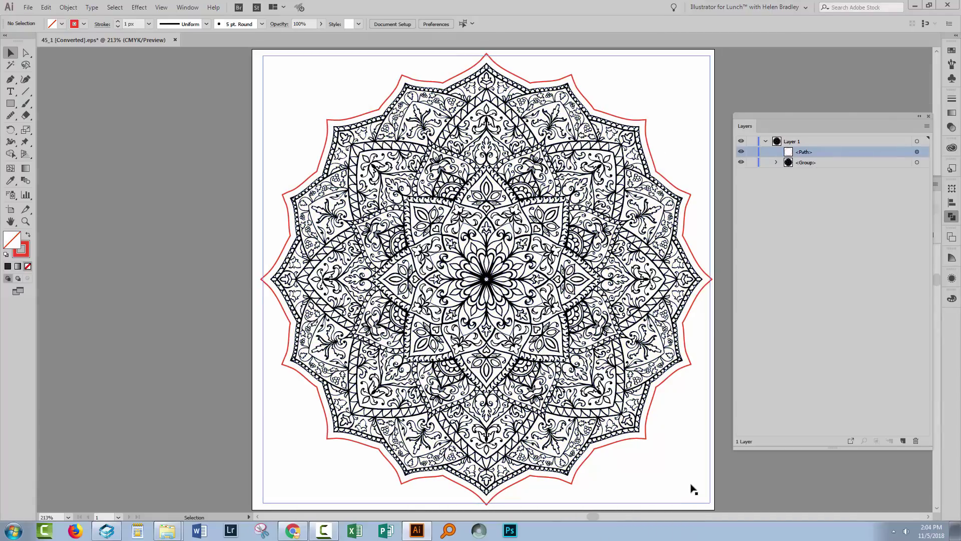
{"action": "left_click", "coordinate": [769, 407]}
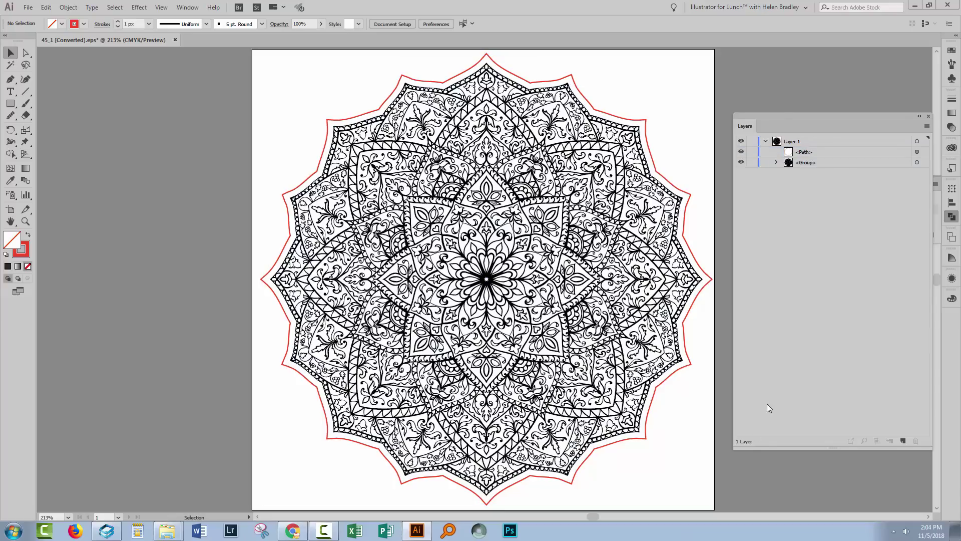